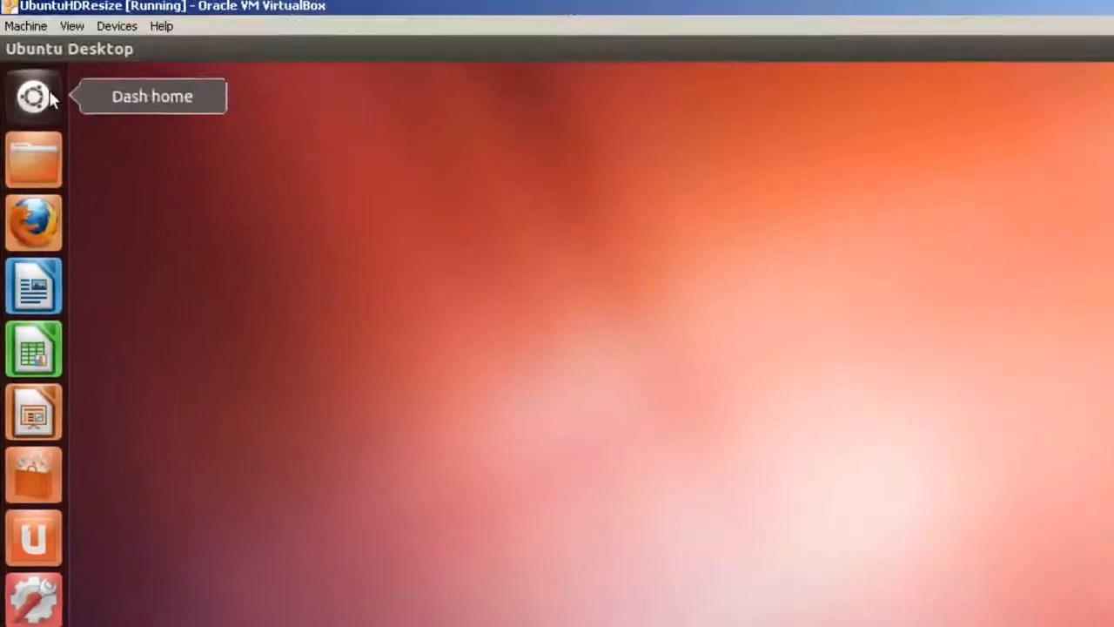
- Search for Disk Utility in the Dash, open it, and view the details of the 13 GB hard disk
left_click(35, 96)
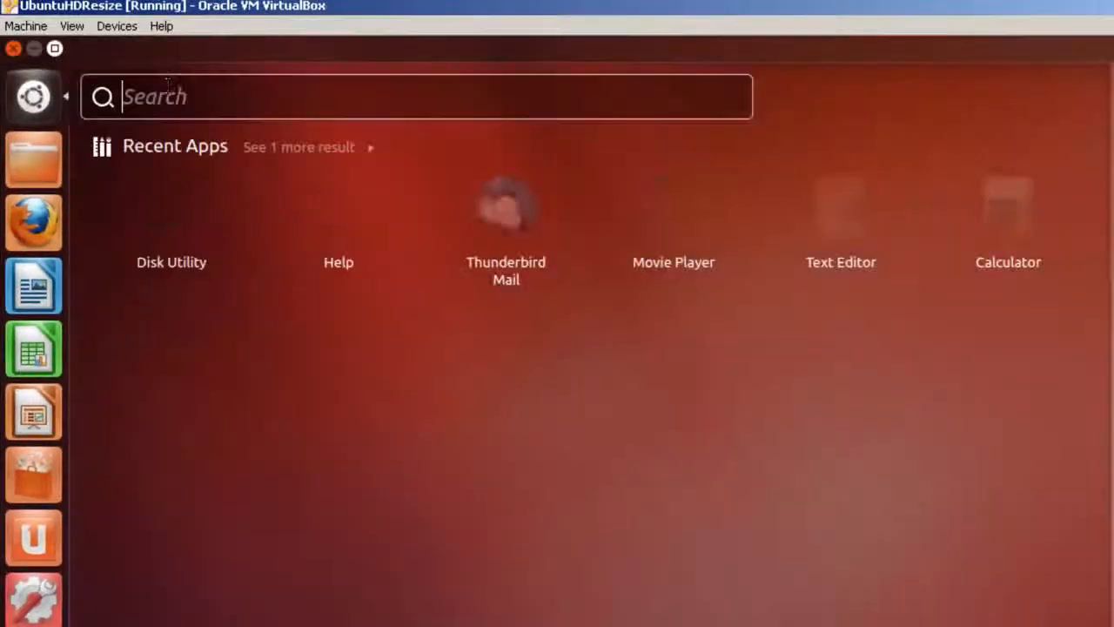
type("disk")
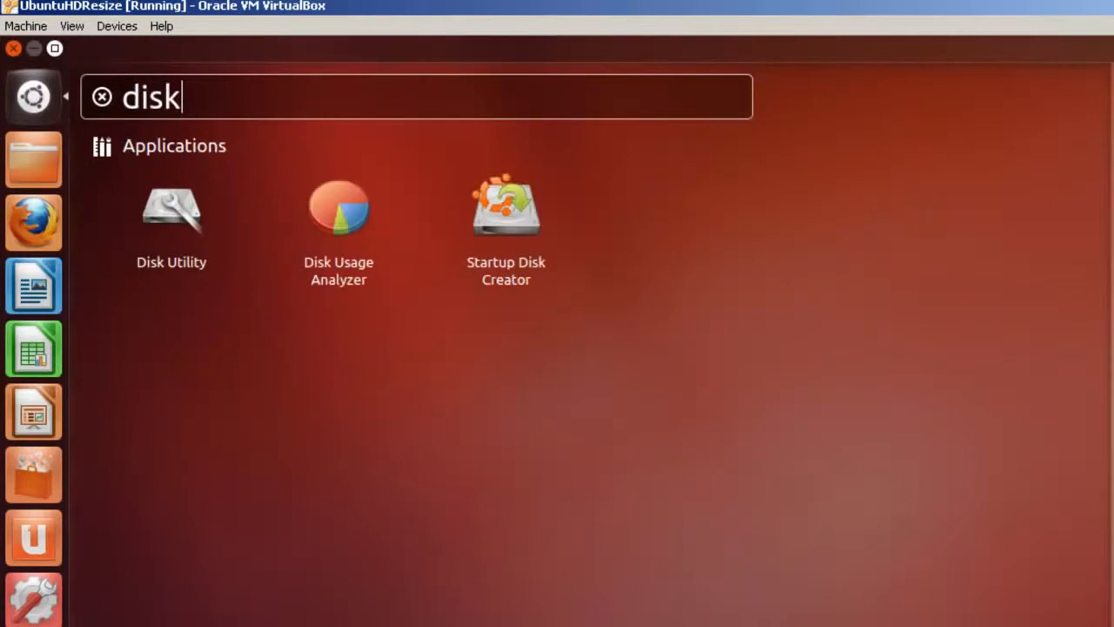
left_click(174, 211)
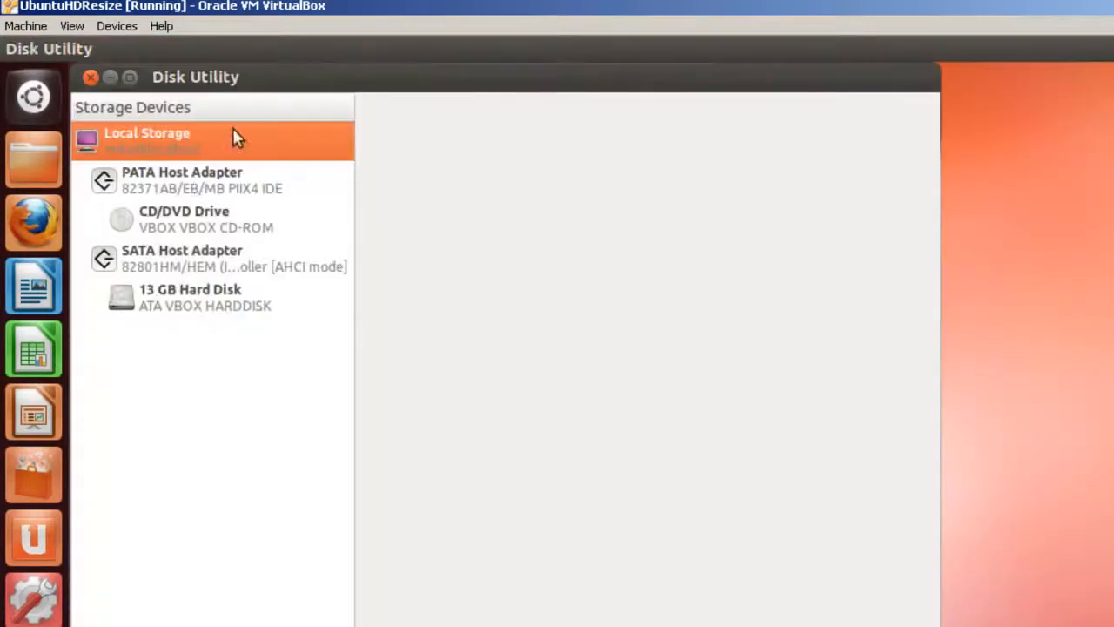
left_click_drag(387, 82, 708, 113)
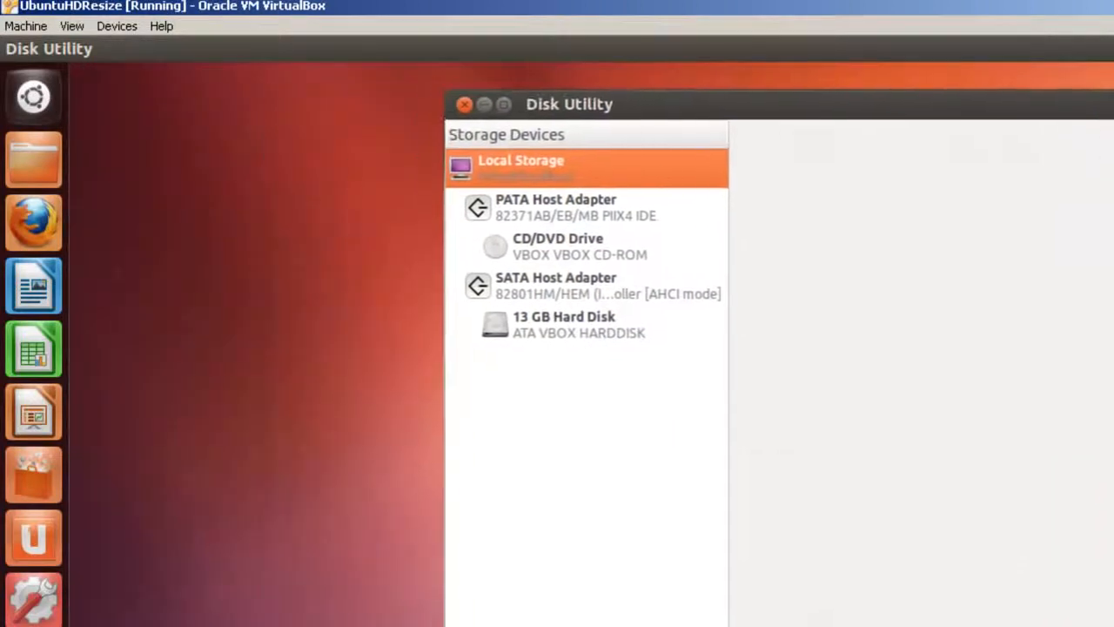
left_click(556, 317)
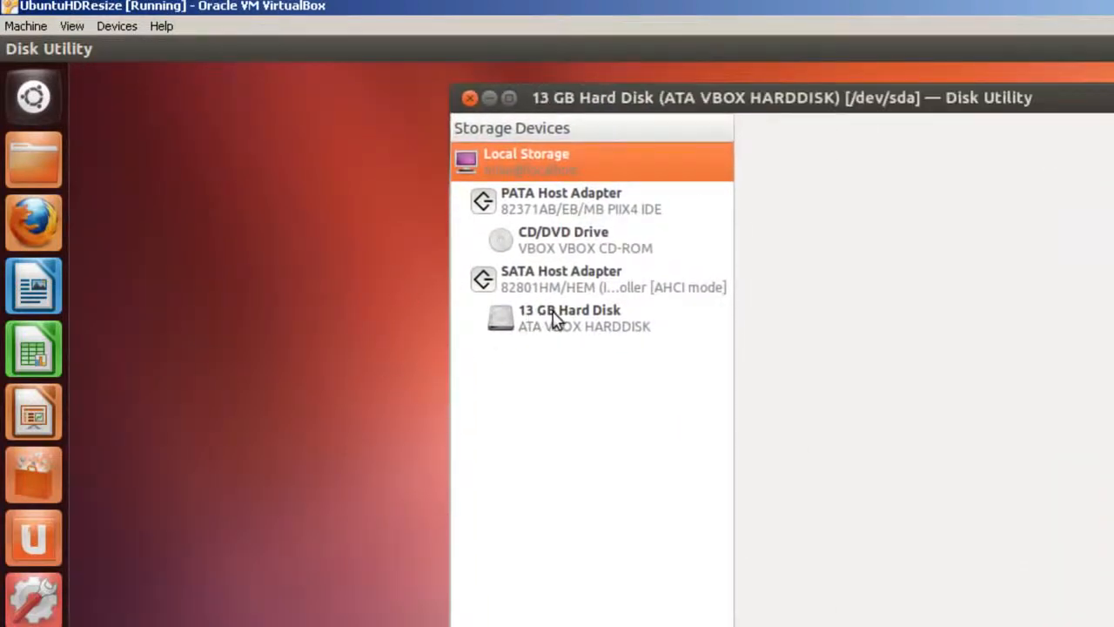
left_click_drag(380, 381, 94, 400)
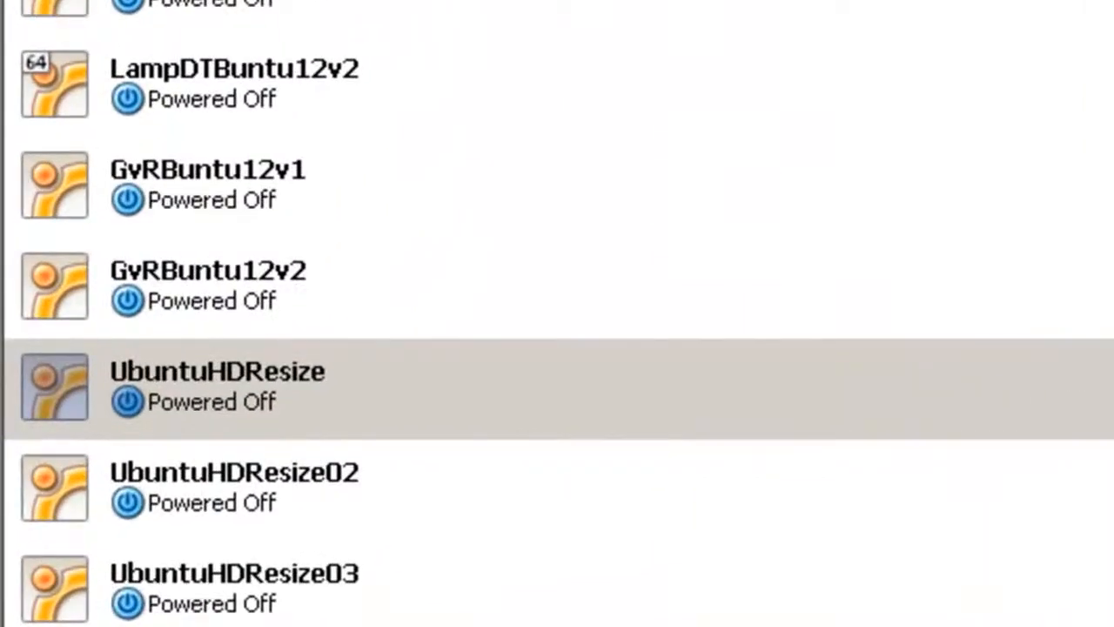
- Remove Floppy from the boot order in the UbuntuHDResize machine's system settings and save the change
left_click(283, 383)
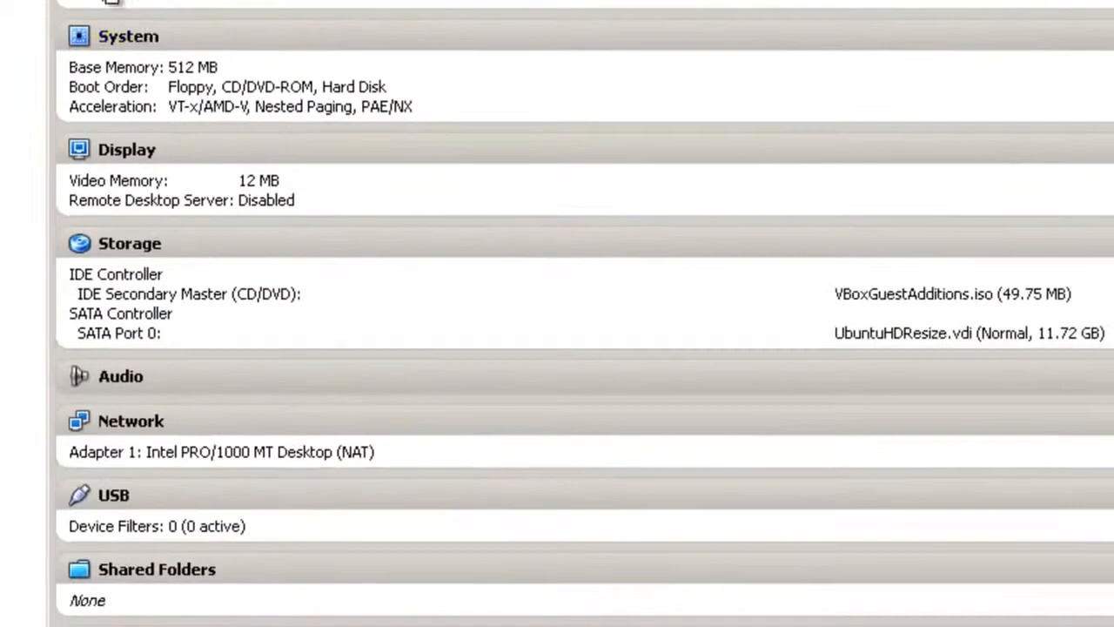
left_click(124, 40)
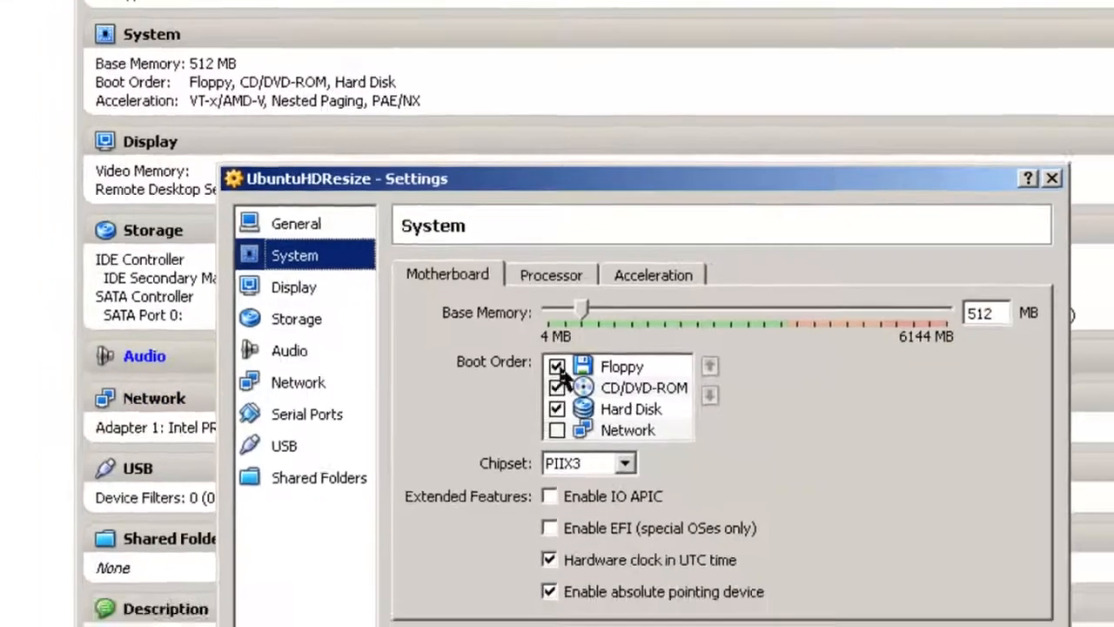
left_click(557, 388)
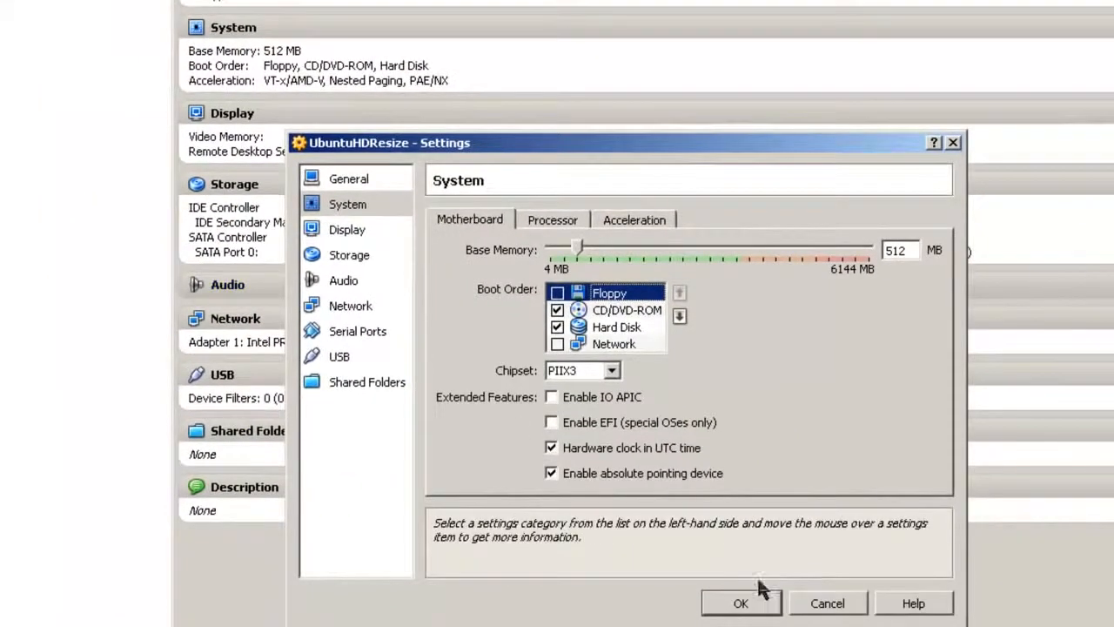
left_click(742, 614)
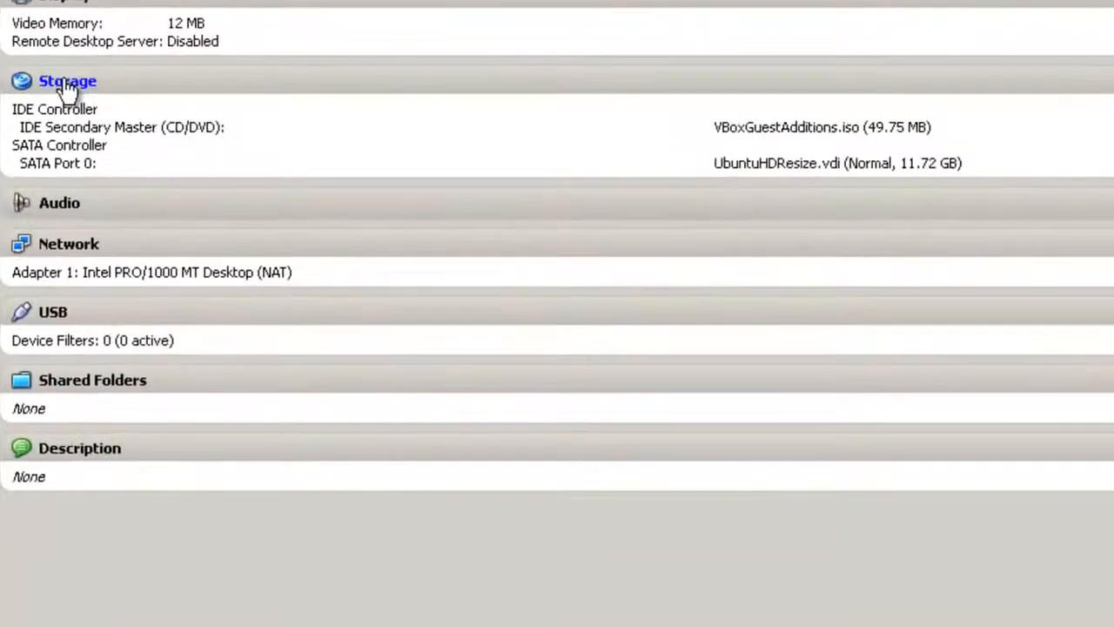
- In the machine's storage settings, replace VBoxGuestAdditions.iso on the IDE Secondary Master with Host Drive 'D:' and save
left_click(67, 83)
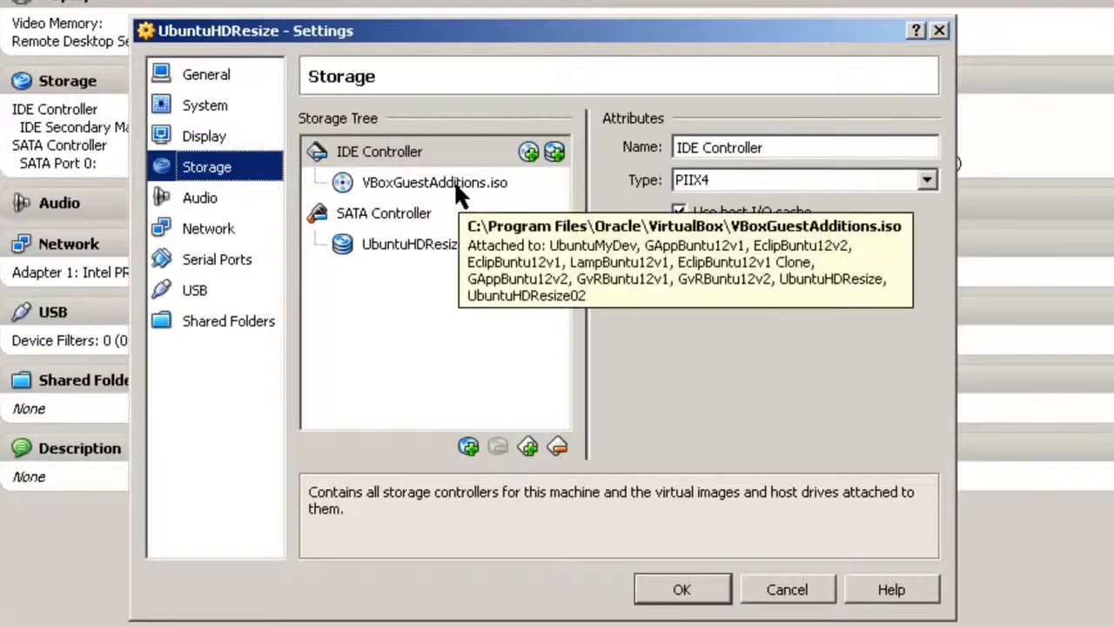
left_click(383, 183)
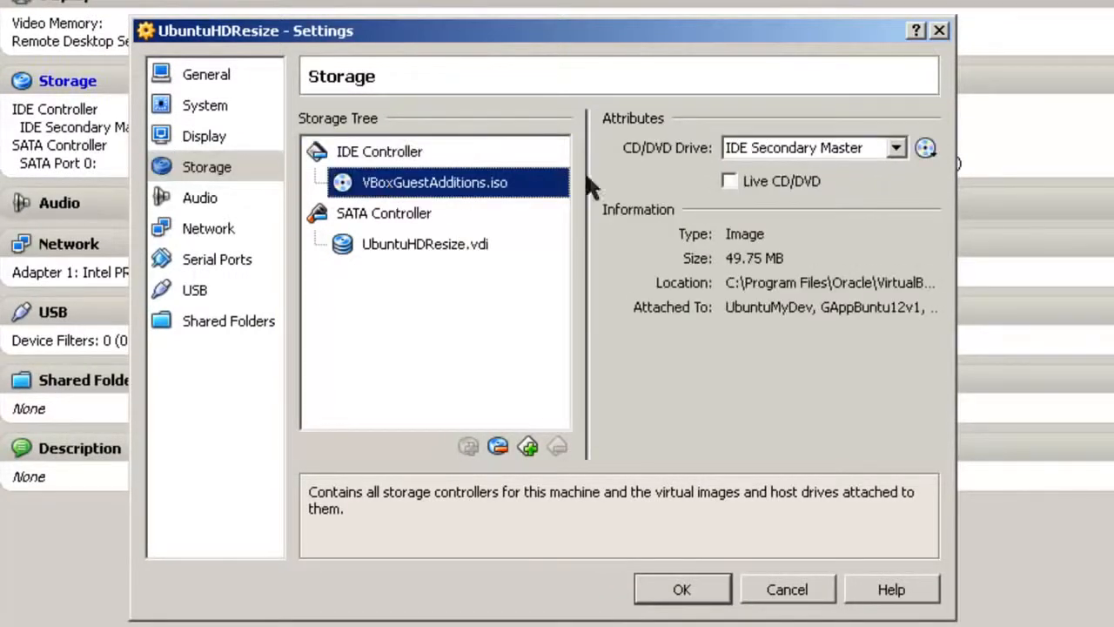
left_click(927, 150)
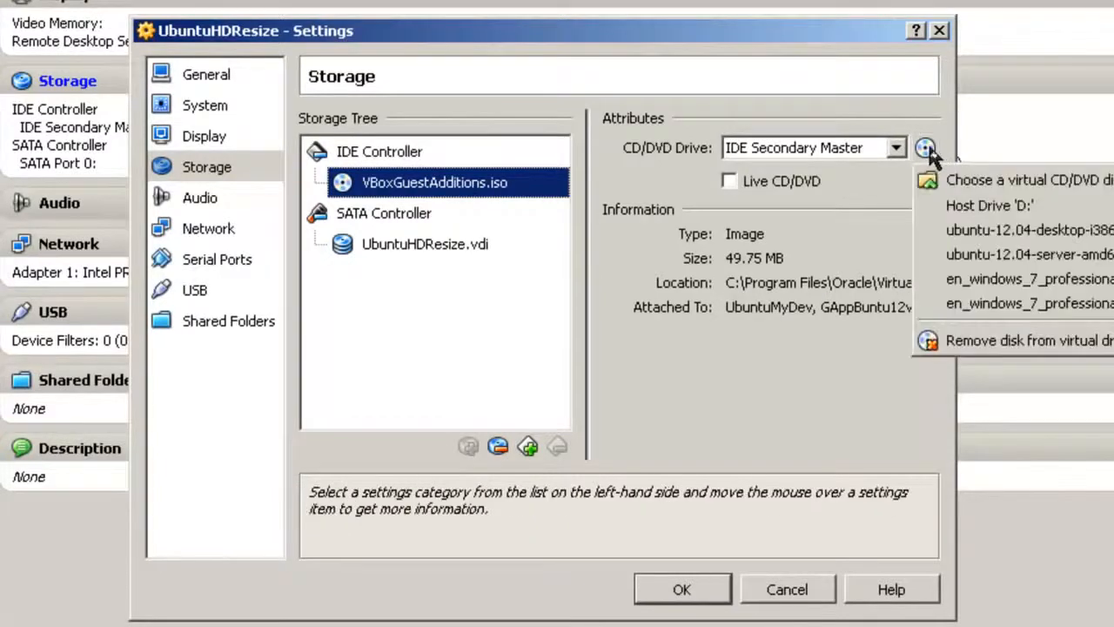
left_click(1019, 213)
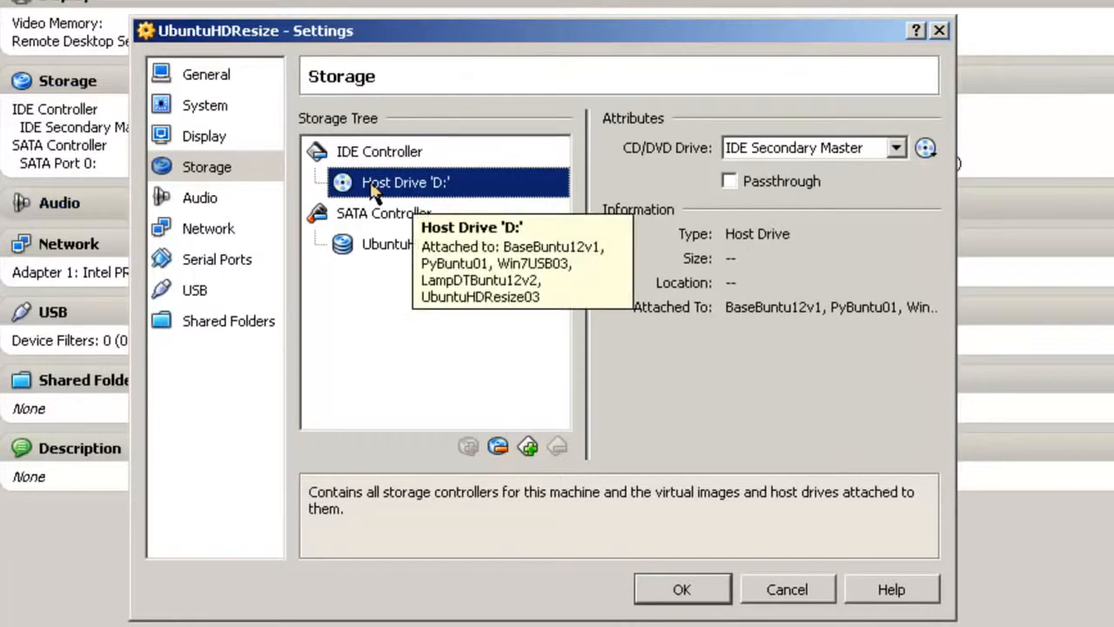
left_click(684, 590)
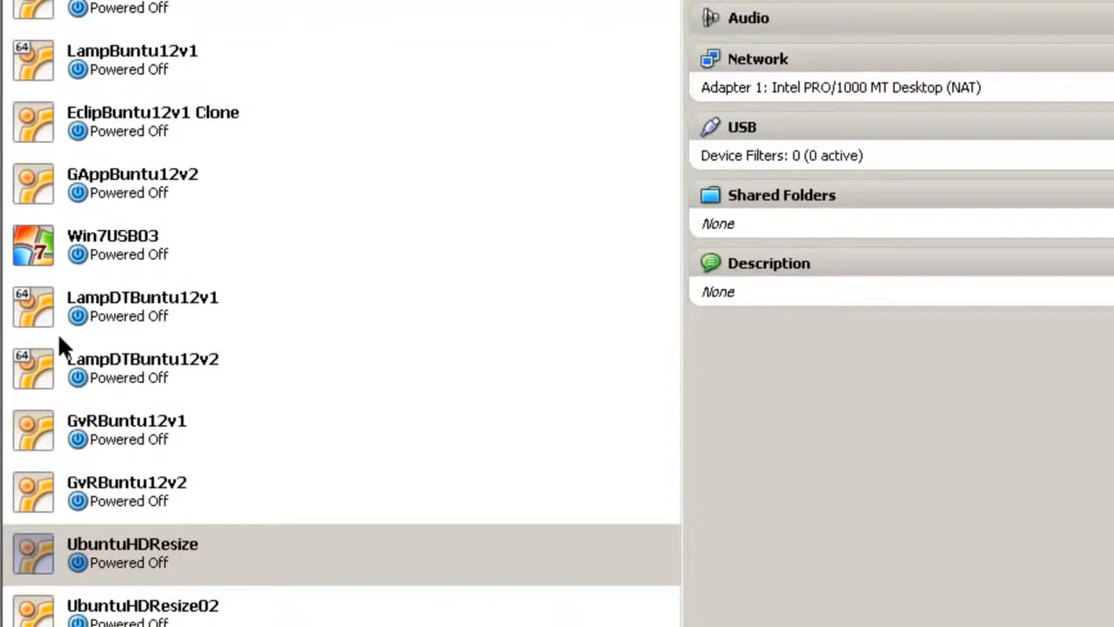
- Start the UbuntuHDResize machine, dismiss the color mode notice, and choose to try Ubuntu without installing
right_click(141, 562)
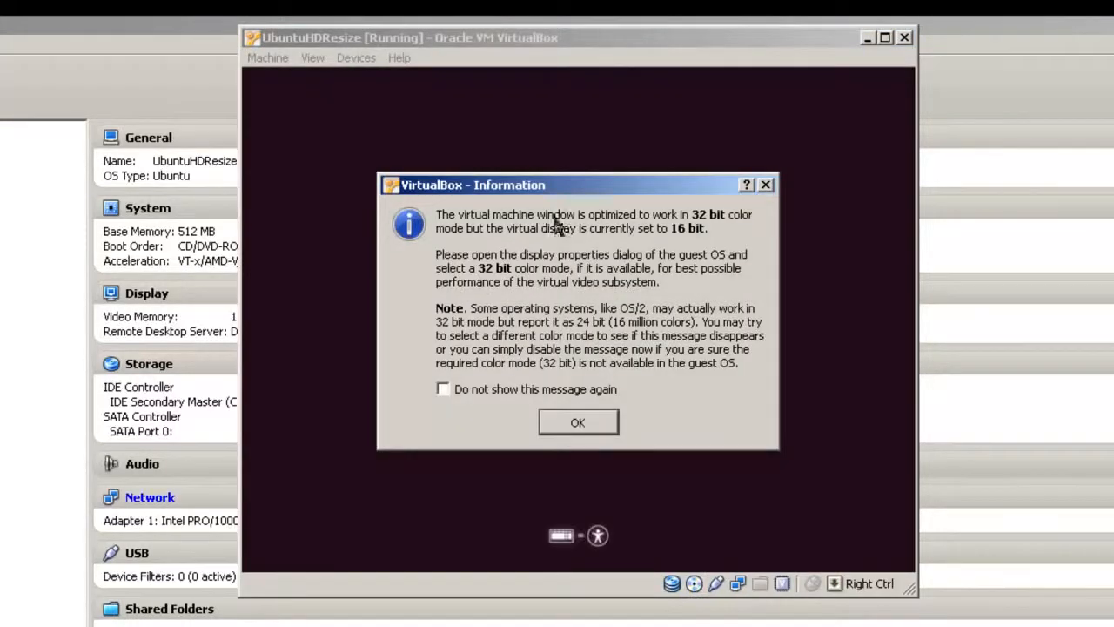
left_click(601, 424)
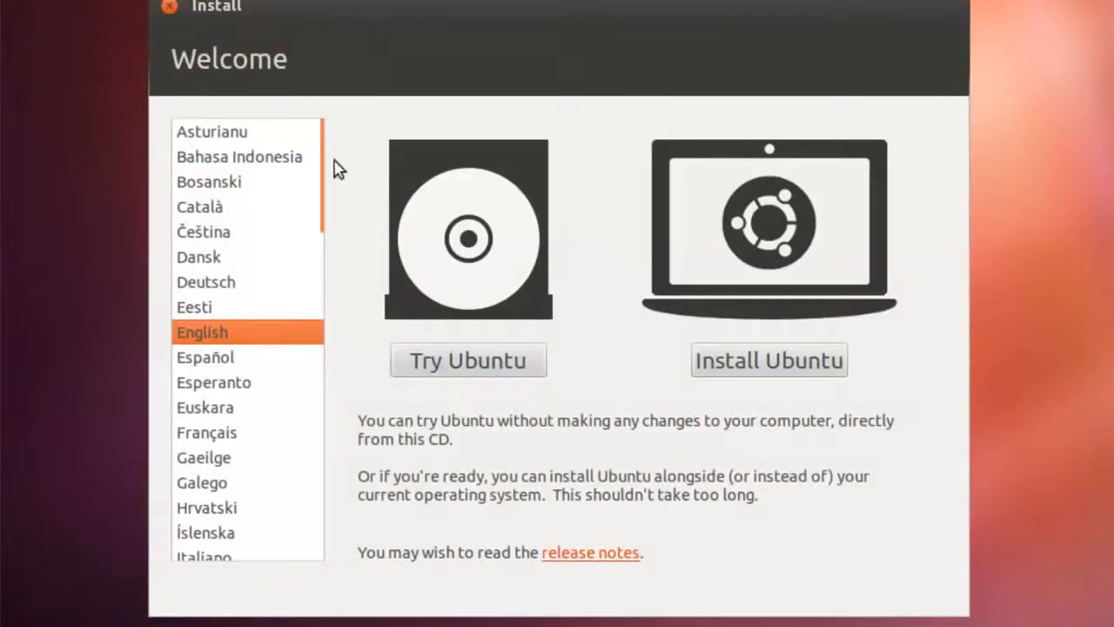
left_click(464, 365)
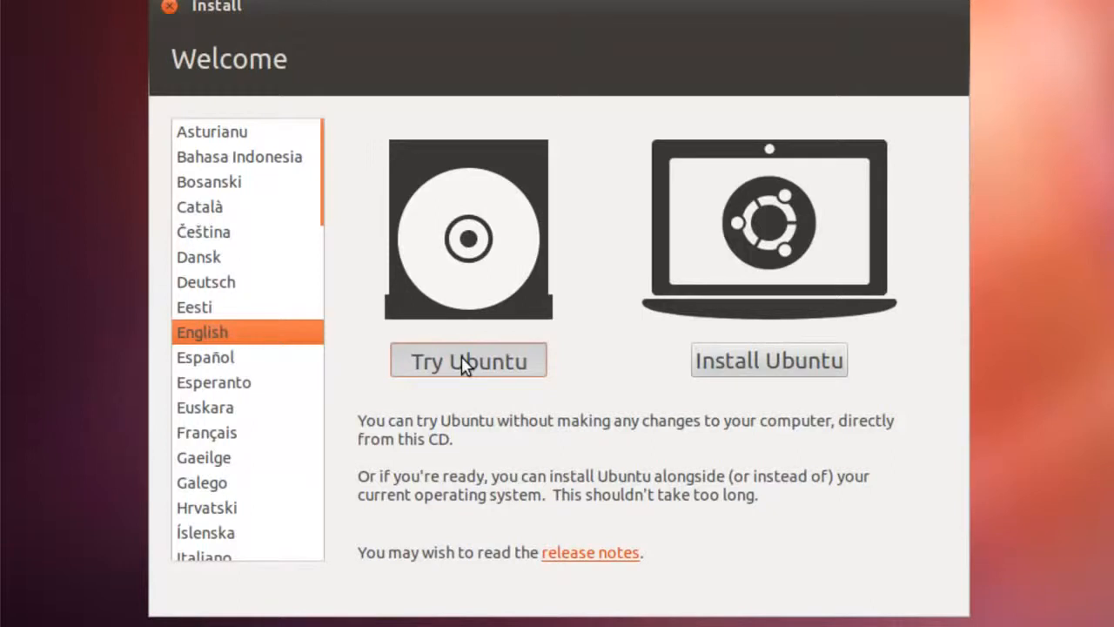
left_click(466, 362)
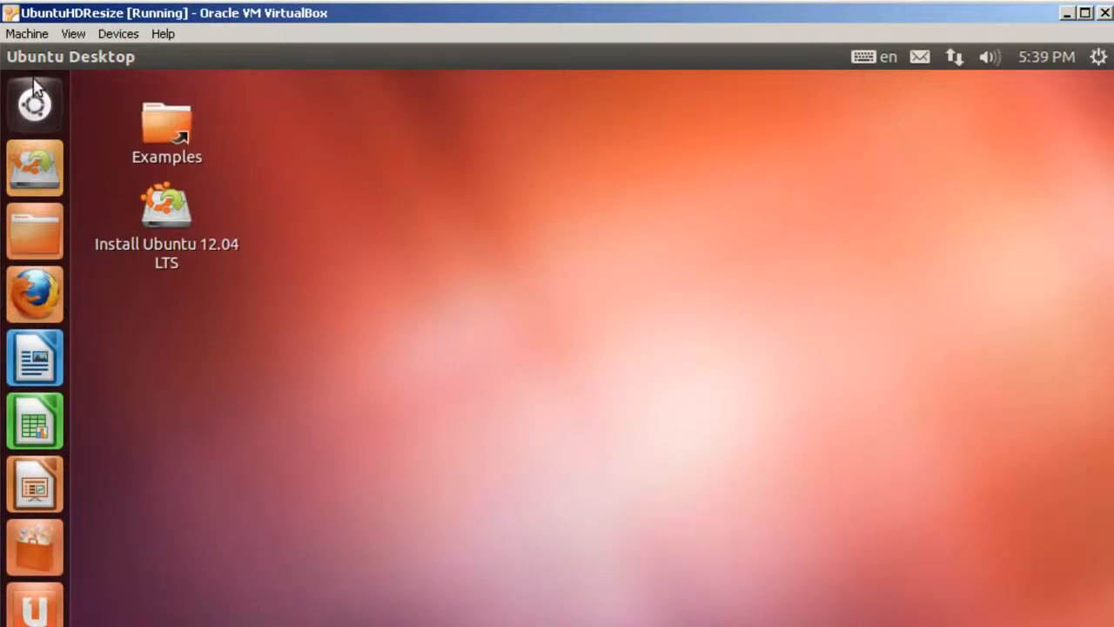
- Search for gParted in the Dash and open the GParted Partition Editor
left_click(35, 105)
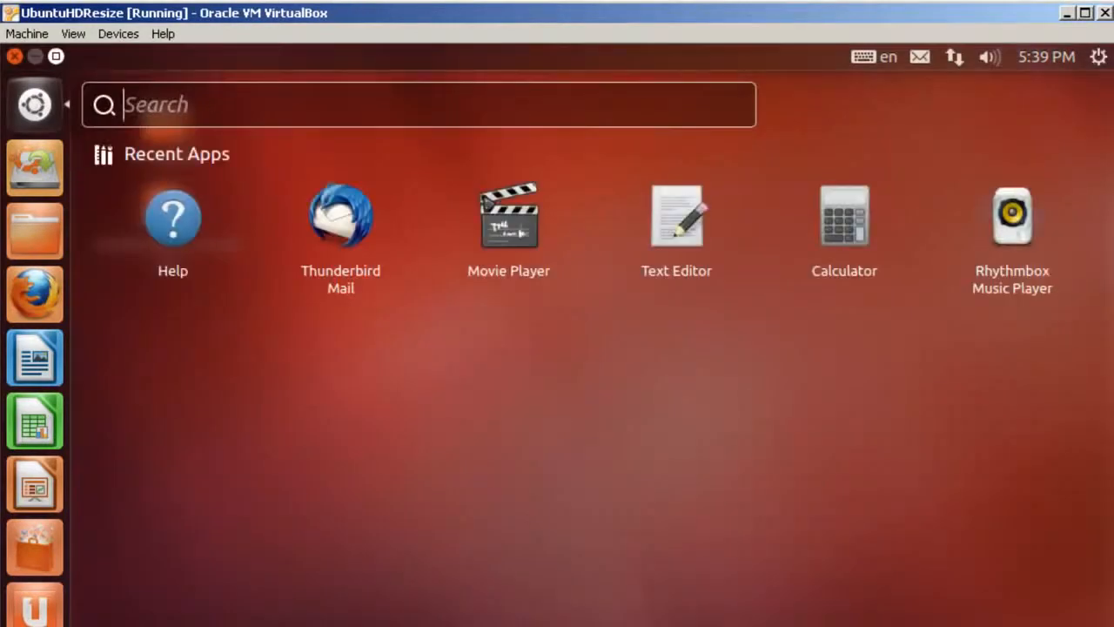
type("gPa")
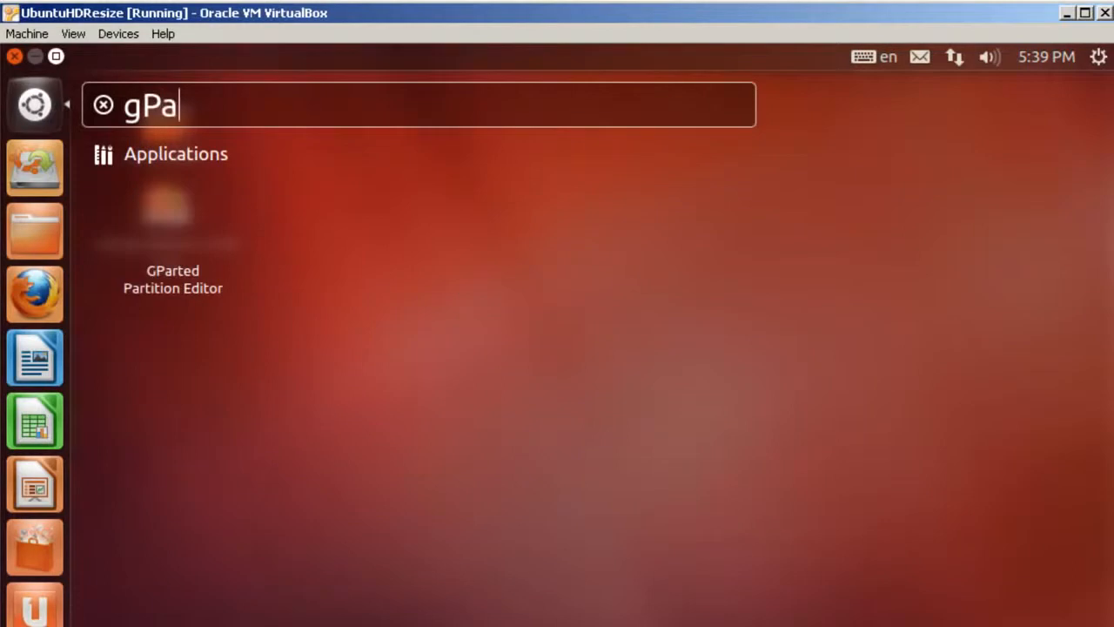
type("rted")
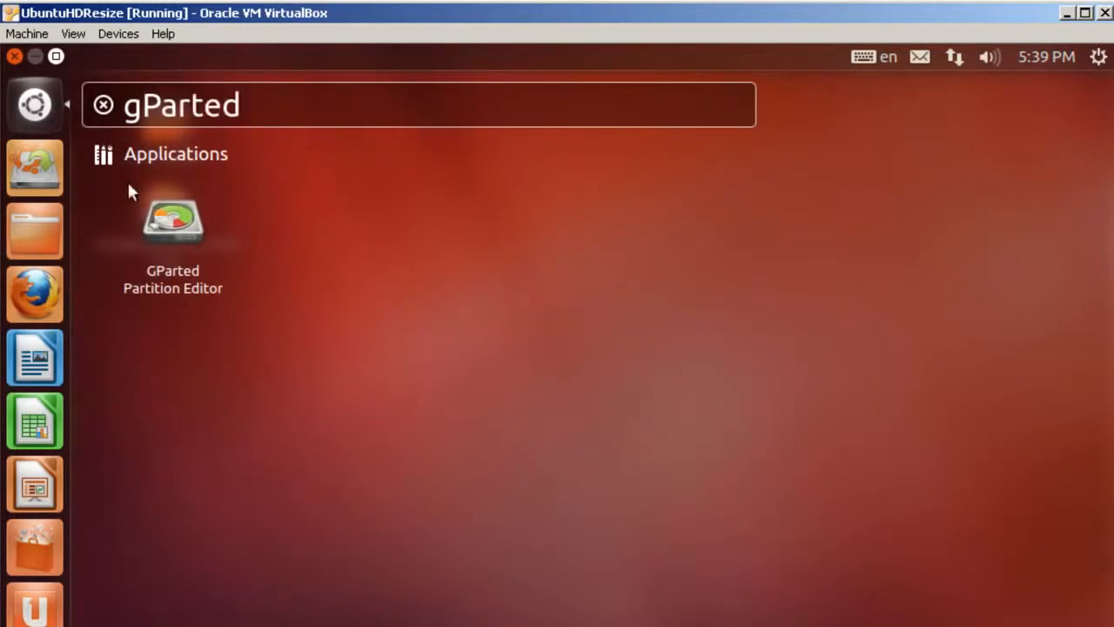
left_click(176, 230)
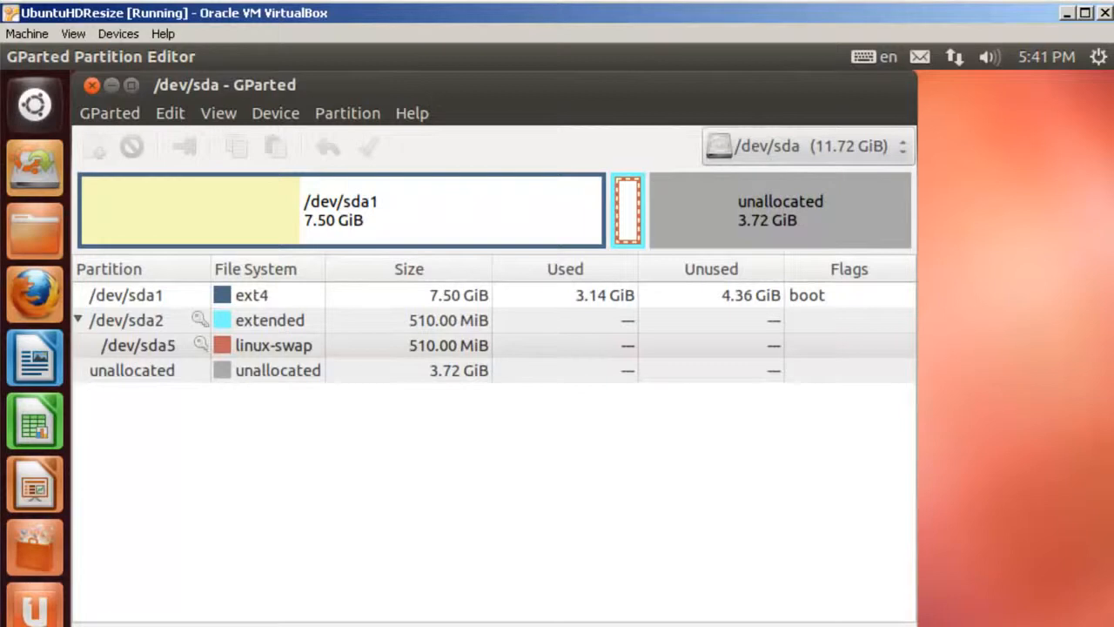
- Turn swap off for the linux-swap partition /dev/sda5
left_click(302, 348)
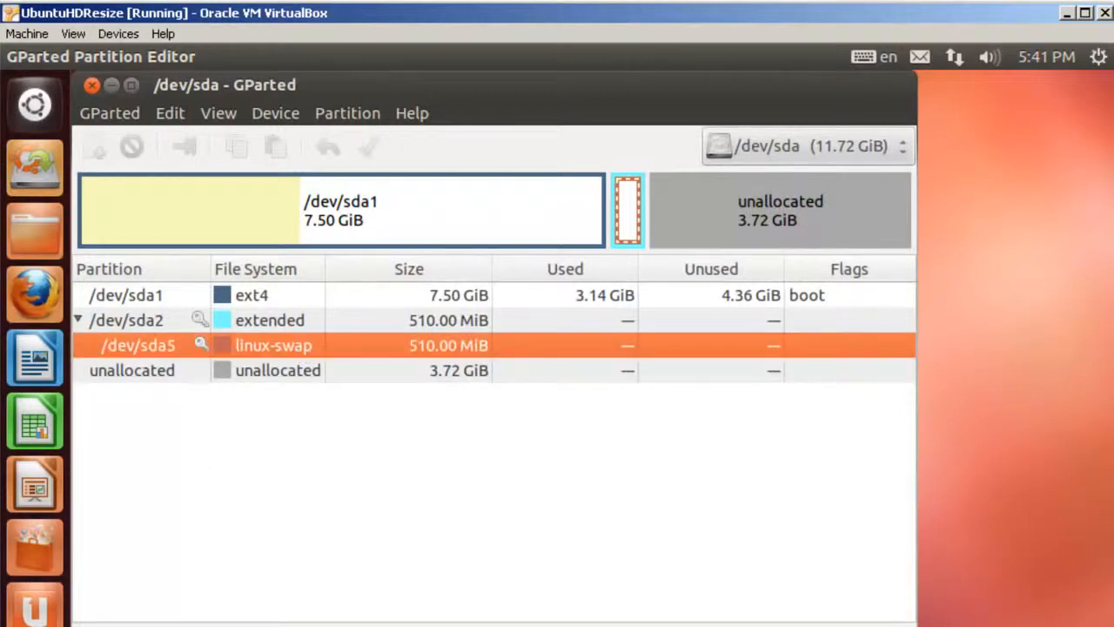
left_click(354, 120)
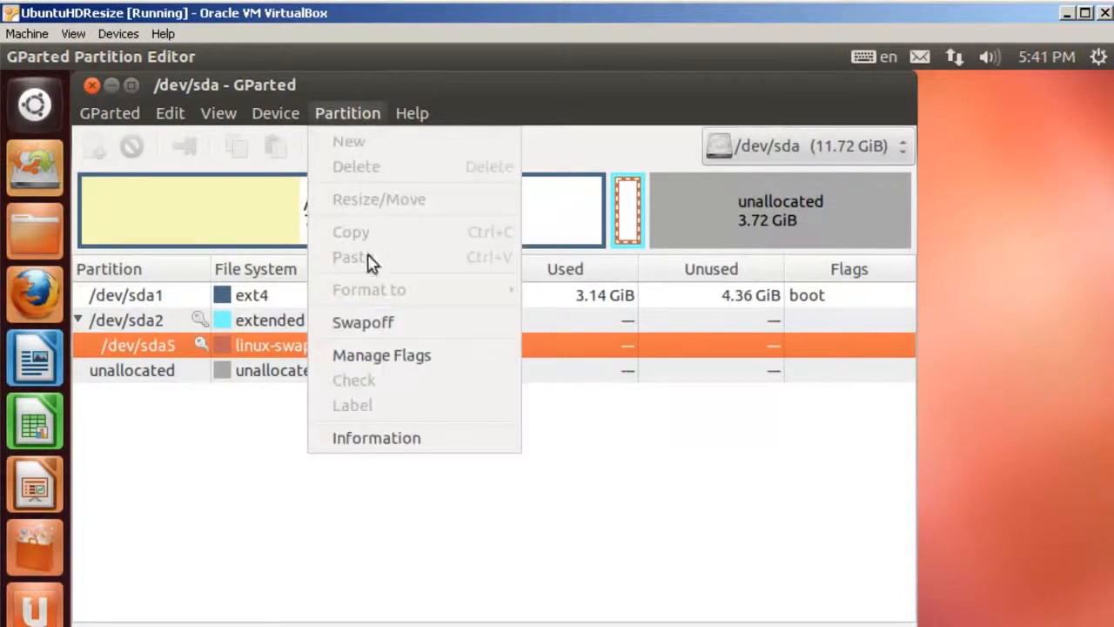
left_click(376, 328)
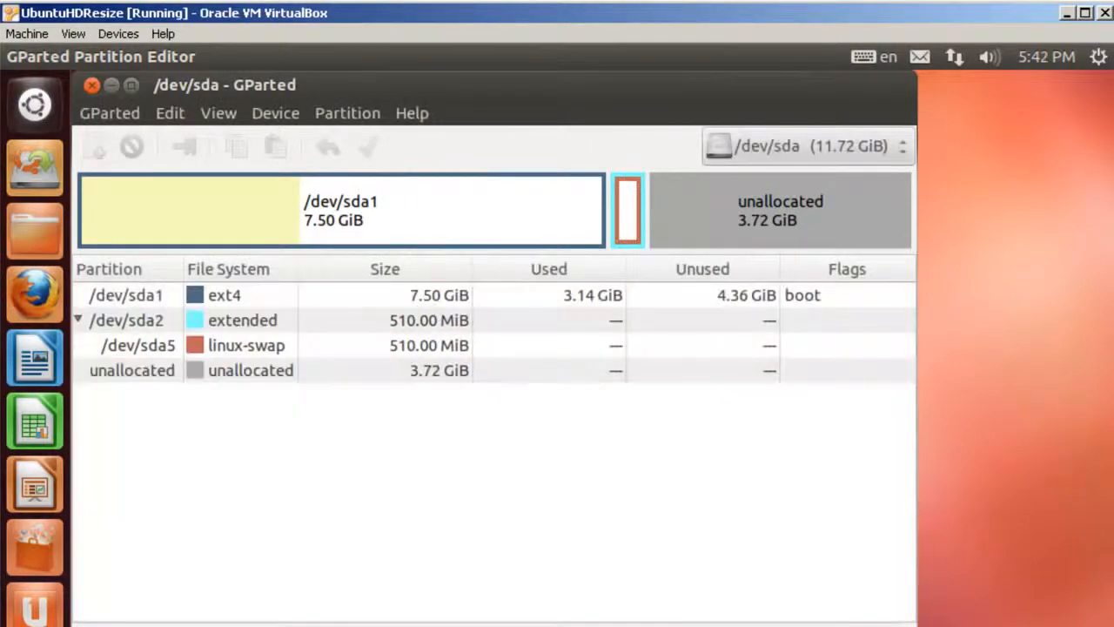
- Resize the extended partition /dev/sda2 to 4319 MiB, leaving 0 MiB of free space before and after it
left_click(257, 326)
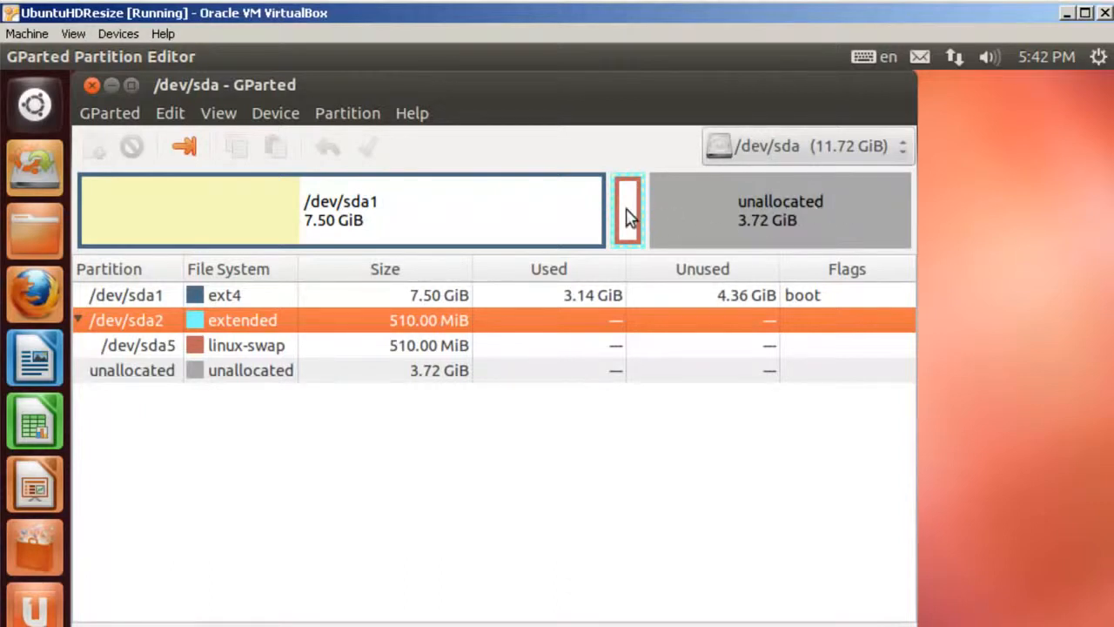
left_click(348, 116)
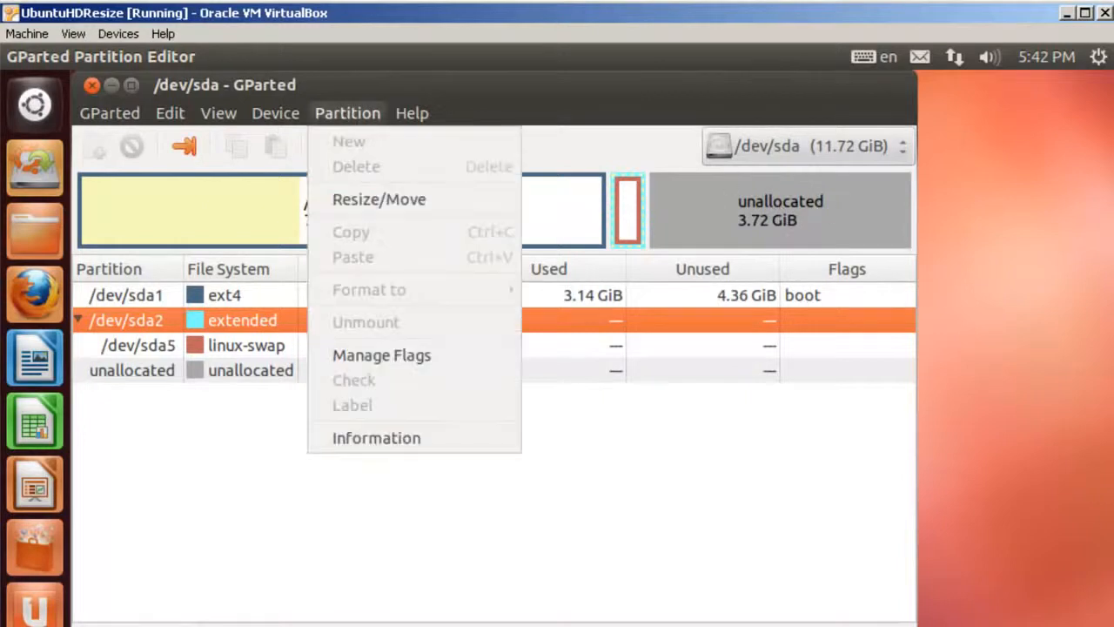
left_click(356, 194)
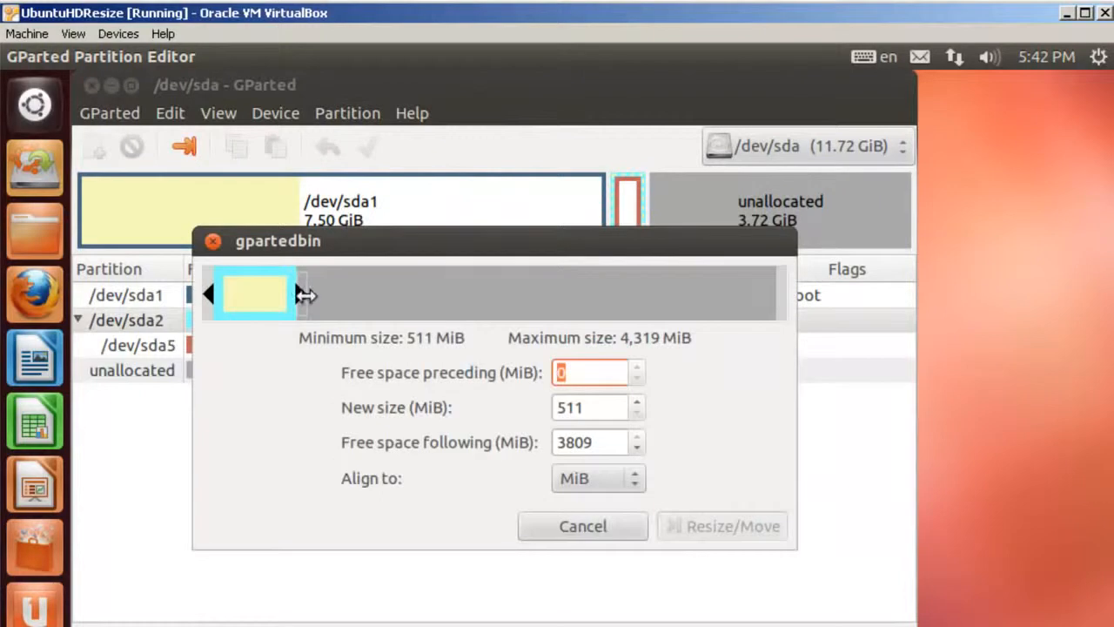
left_click_drag(305, 295, 777, 295)
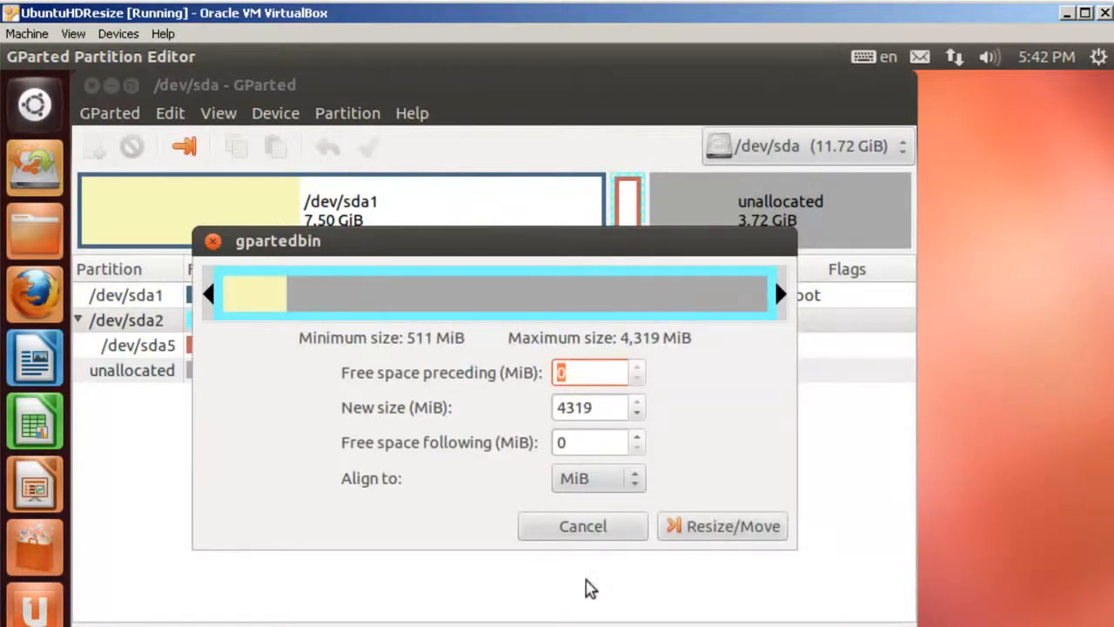
left_click(734, 527)
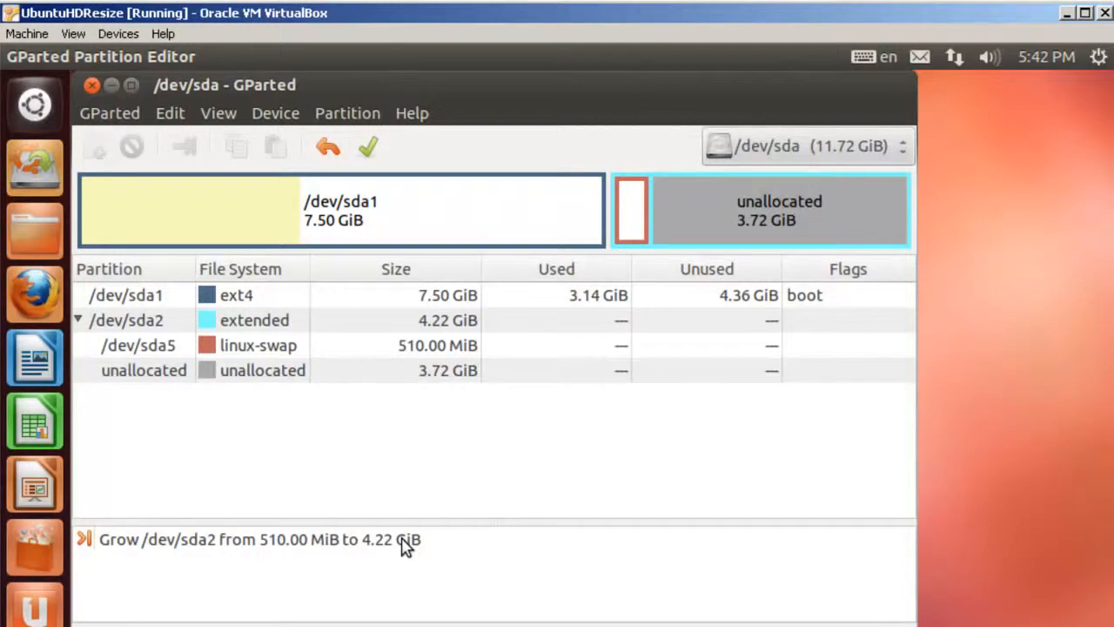
left_click(178, 122)
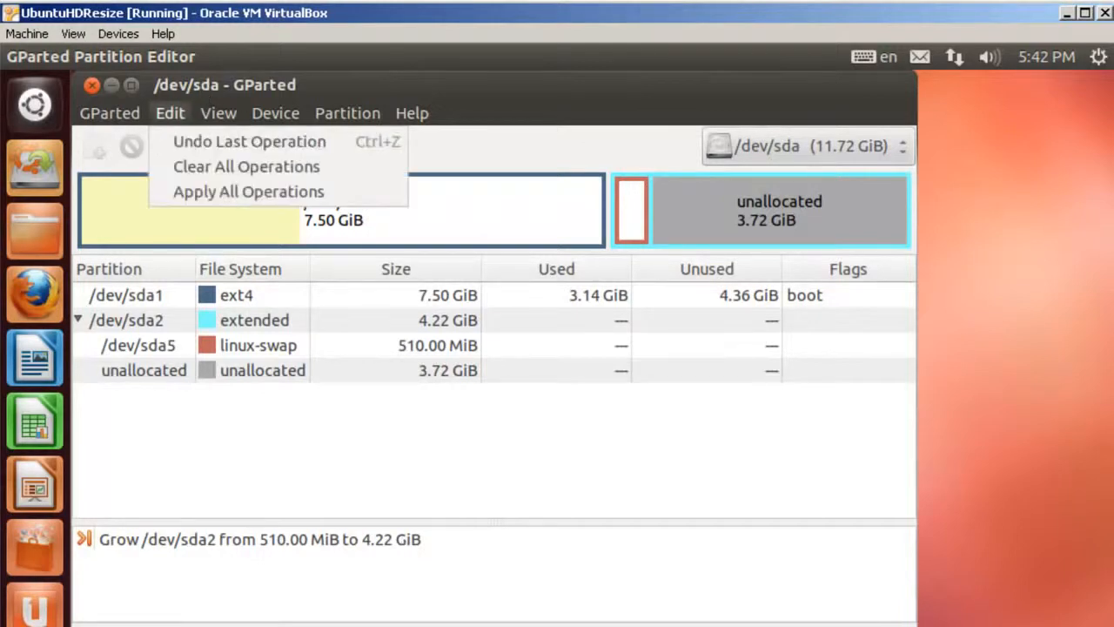
left_click(550, 107)
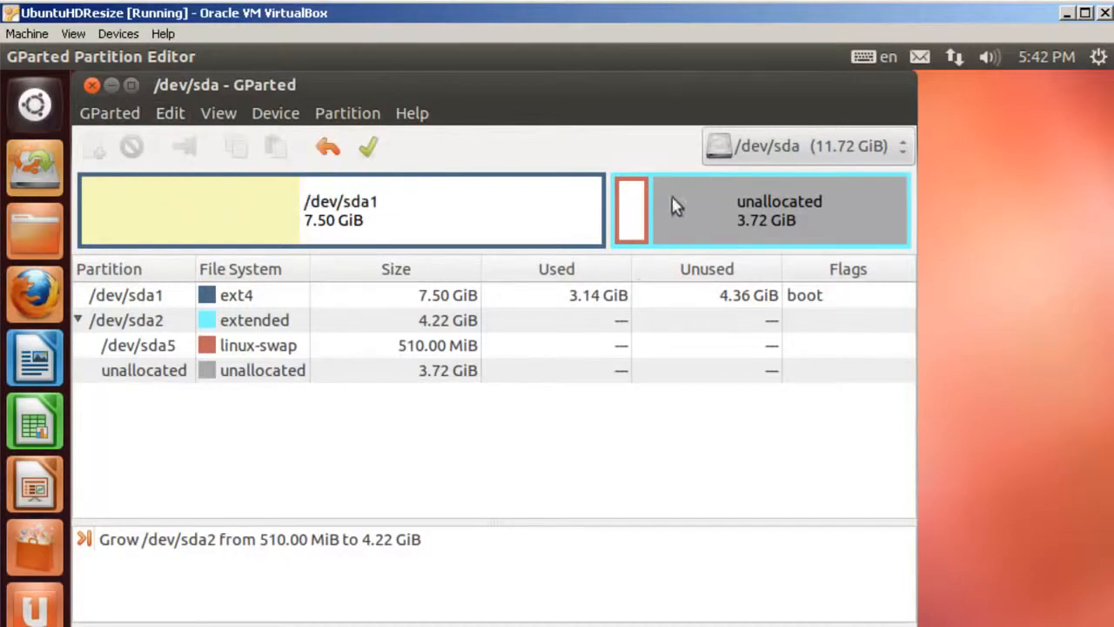
- Move the linux-swap partition /dev/sda5 to the end of the extended partition, with 3809 MiB preceding and 0 MiB following, accepting the boot warning
left_click(245, 352)
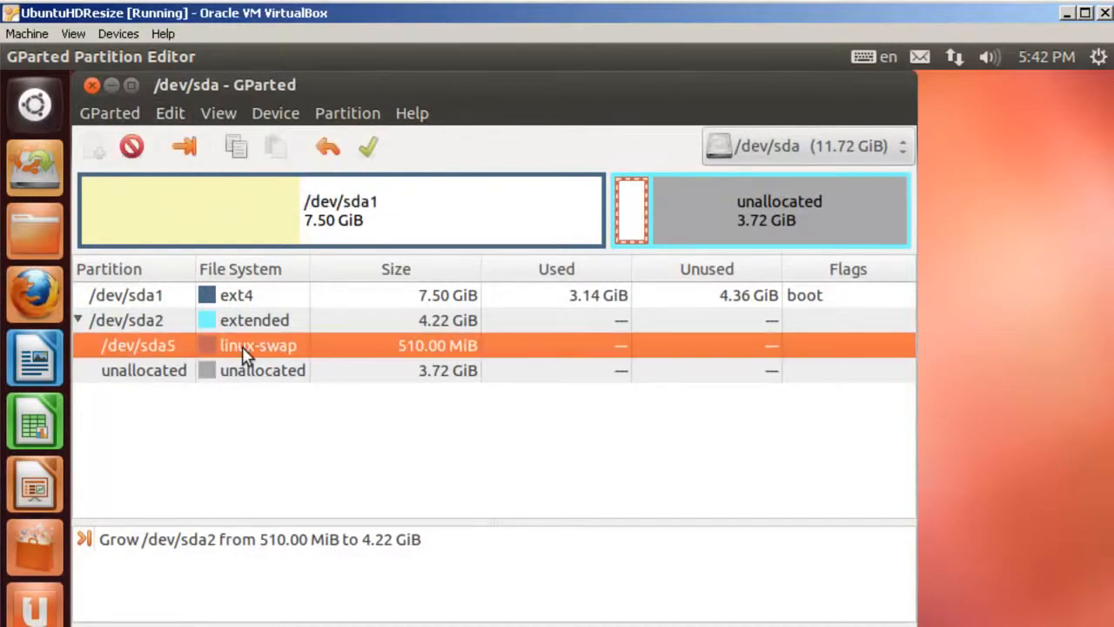
left_click(347, 115)
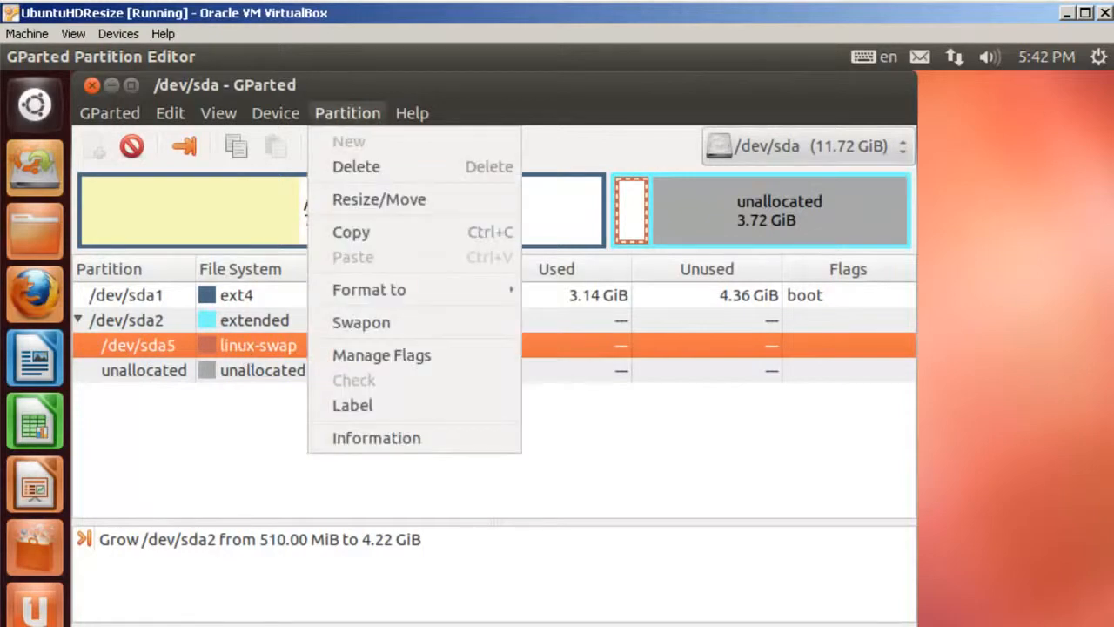
left_click(356, 204)
left_click_drag(241, 305, 721, 304)
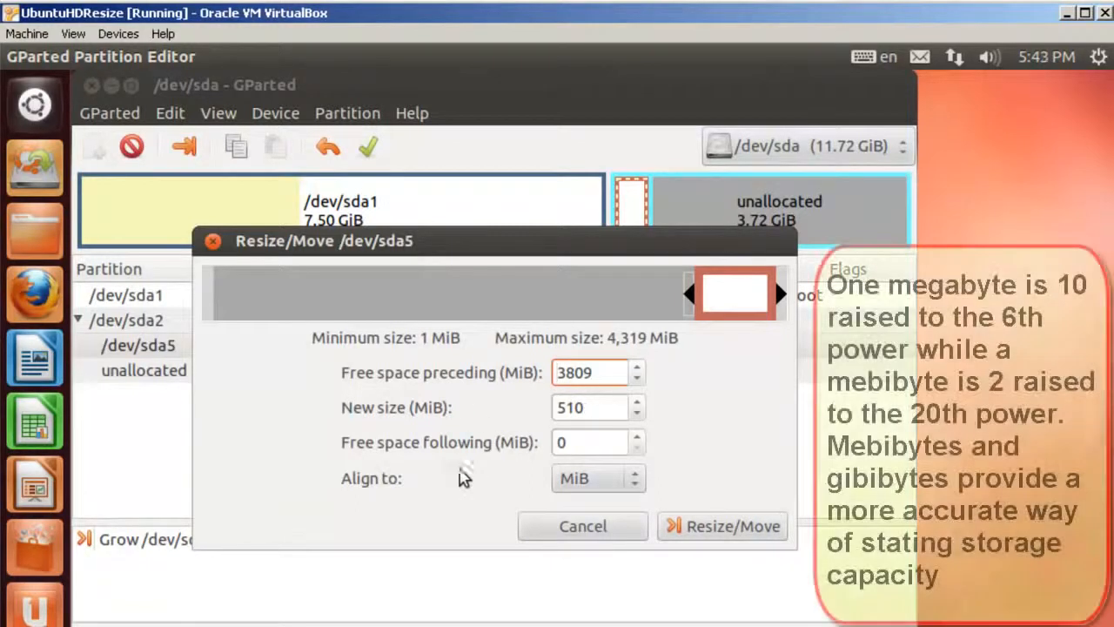
left_click(722, 526)
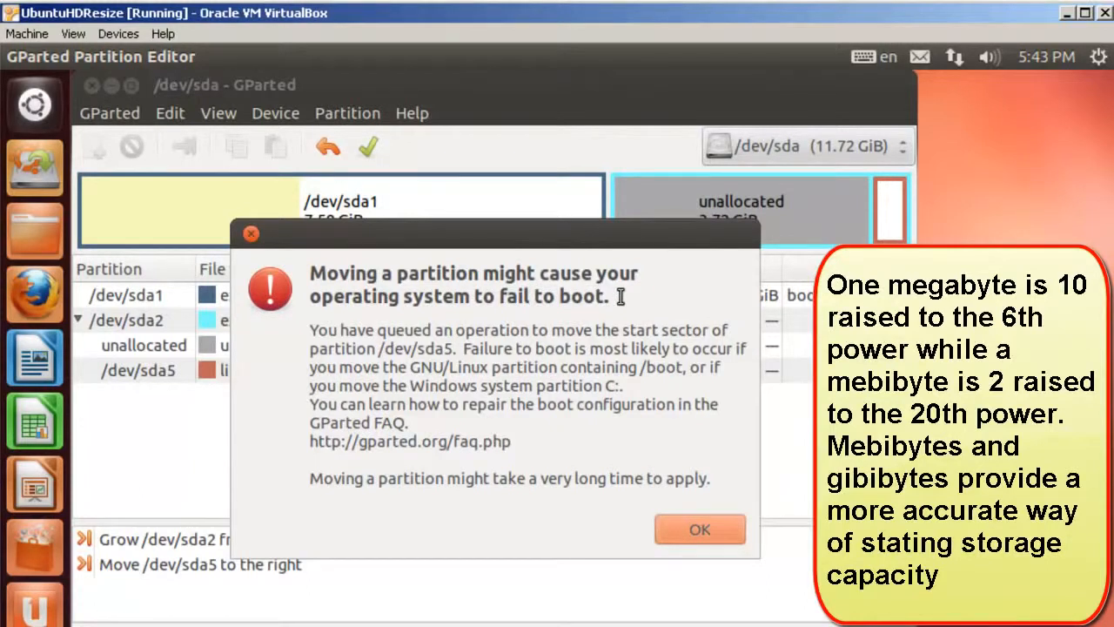
left_click(700, 531)
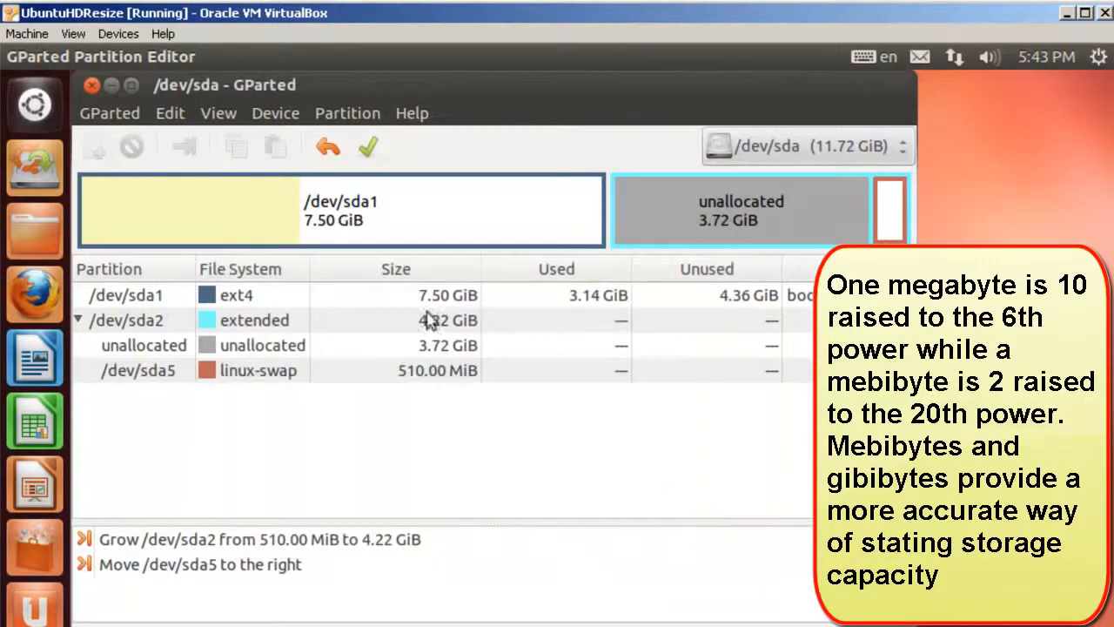
- Shrink the extended partition /dev/sda2 to 511 MiB with 3808 MiB of free space before it, accepting the boot warning
left_click(278, 329)
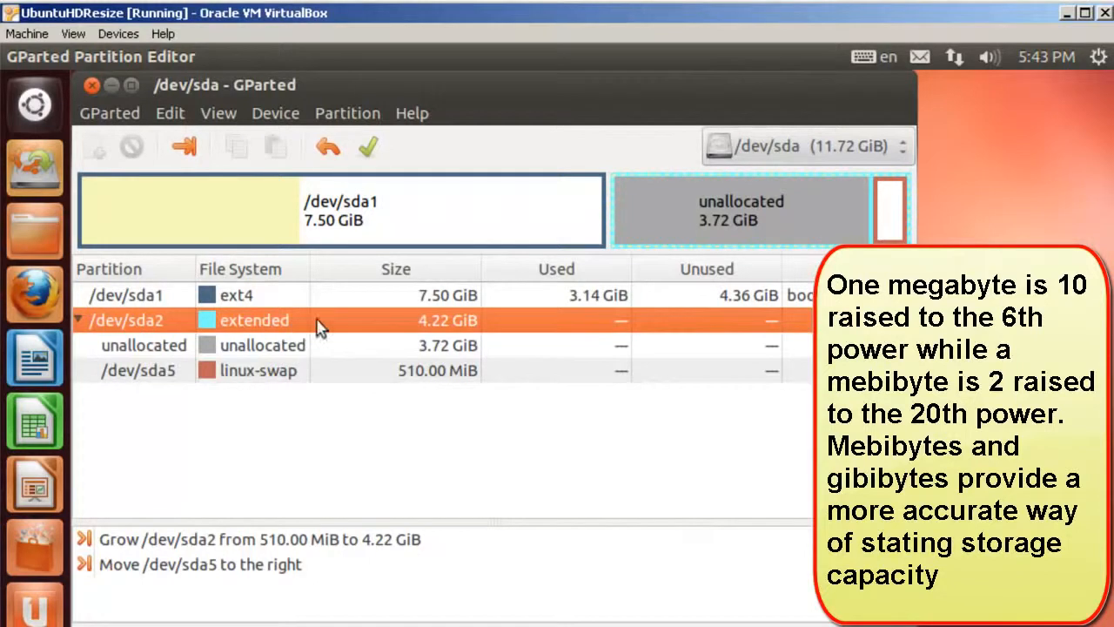
left_click(352, 115)
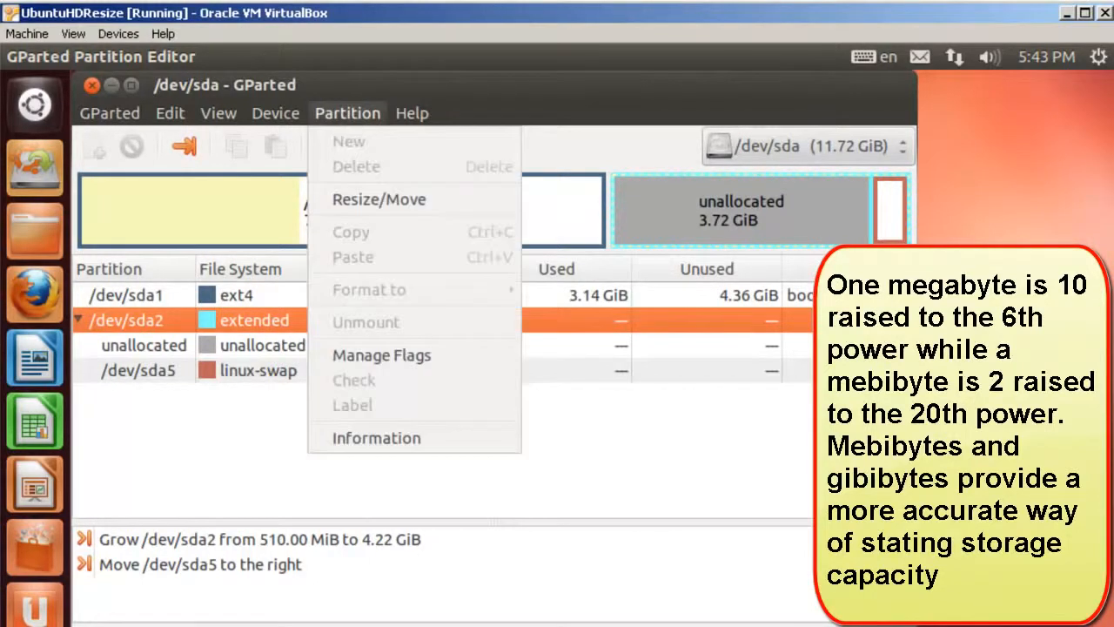
left_click(368, 199)
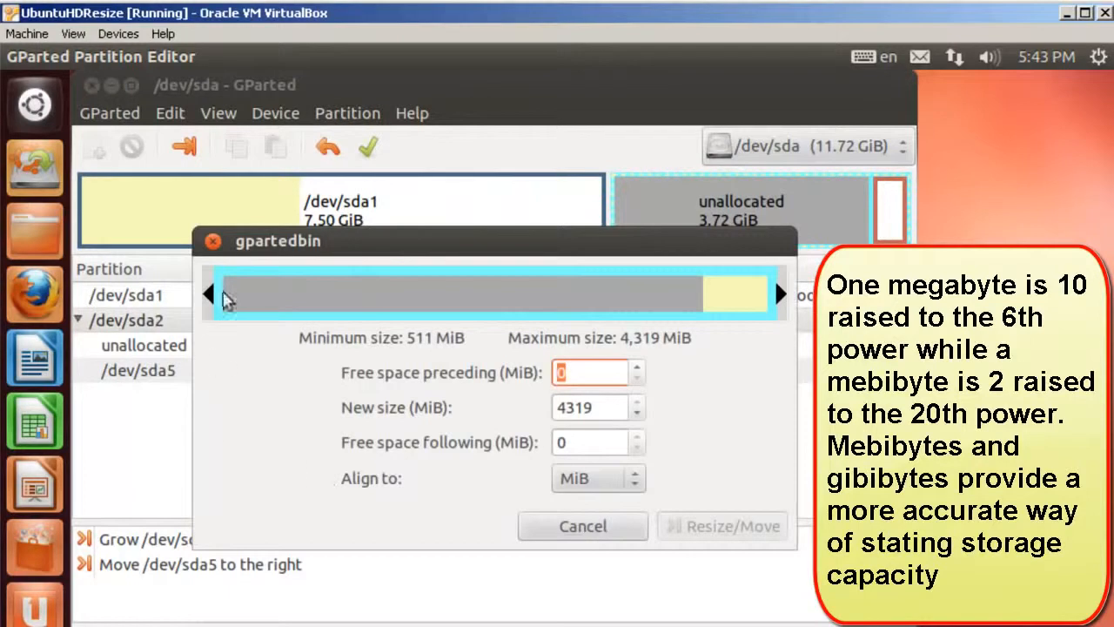
left_click_drag(213, 292, 701, 294)
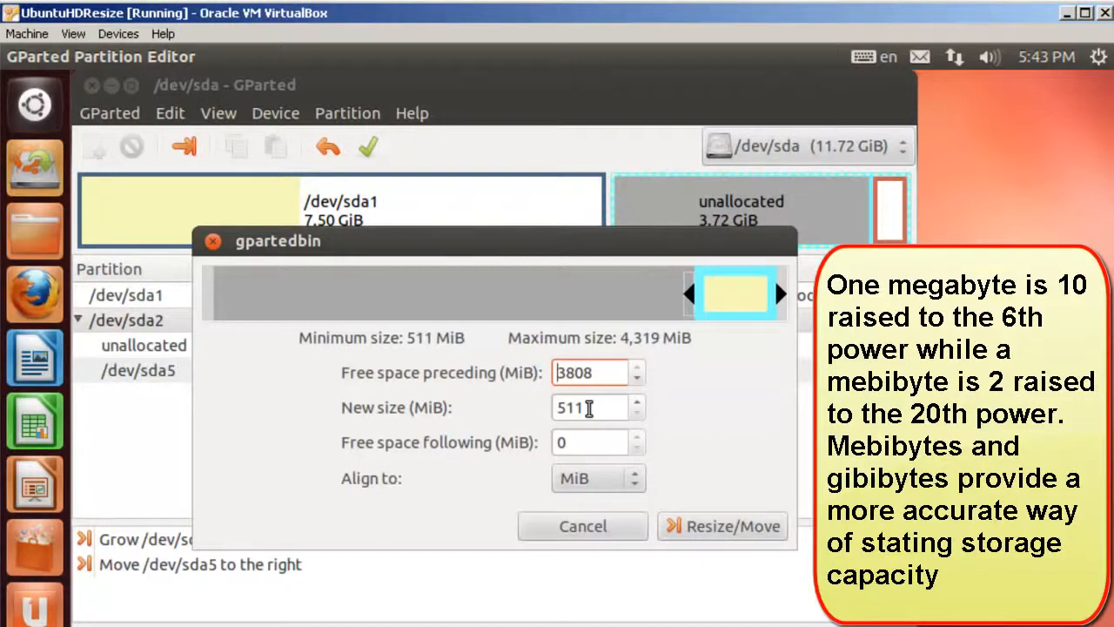
left_click(742, 537)
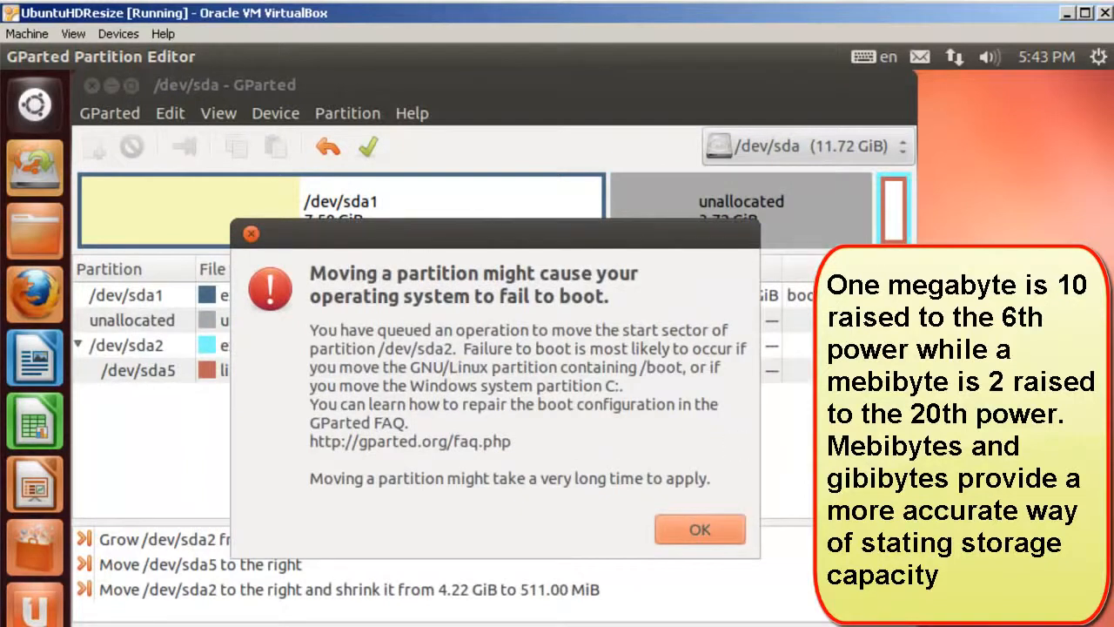
left_click(701, 533)
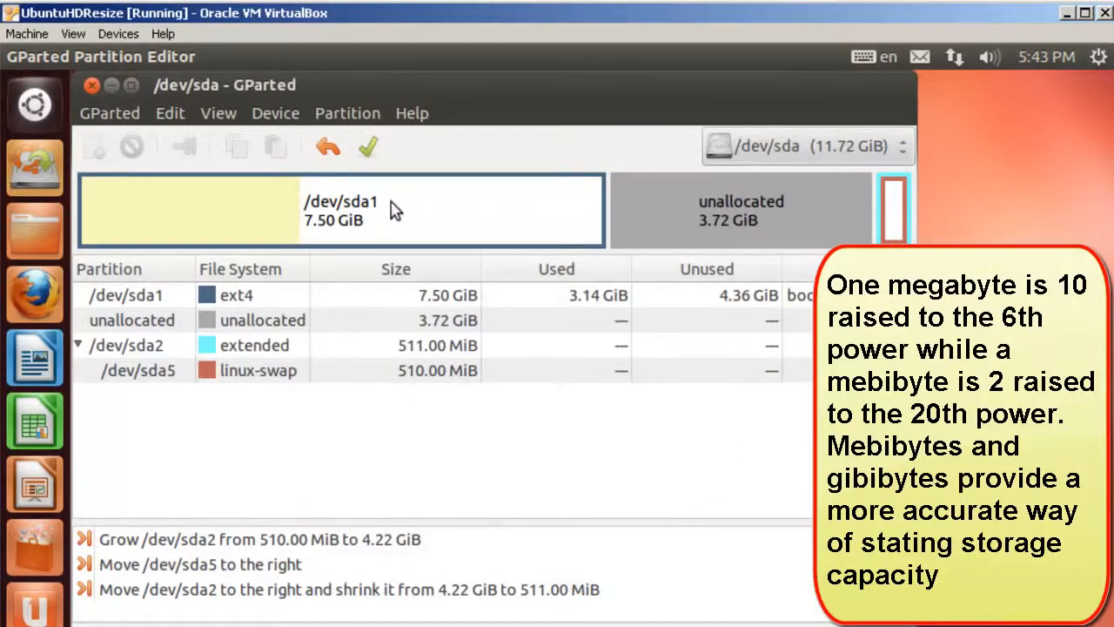
- Grow the ext4 partition /dev/sda1 to 11488 MiB, leaving 0 MiB of free space before and after it
left_click(392, 209)
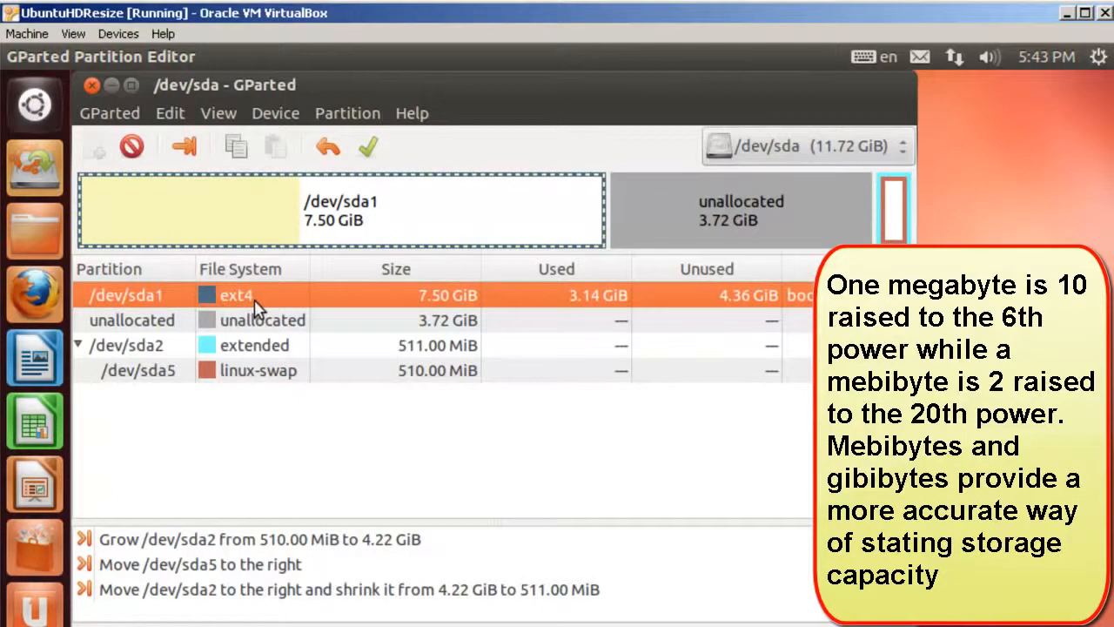
left_click(324, 115)
left_click(368, 202)
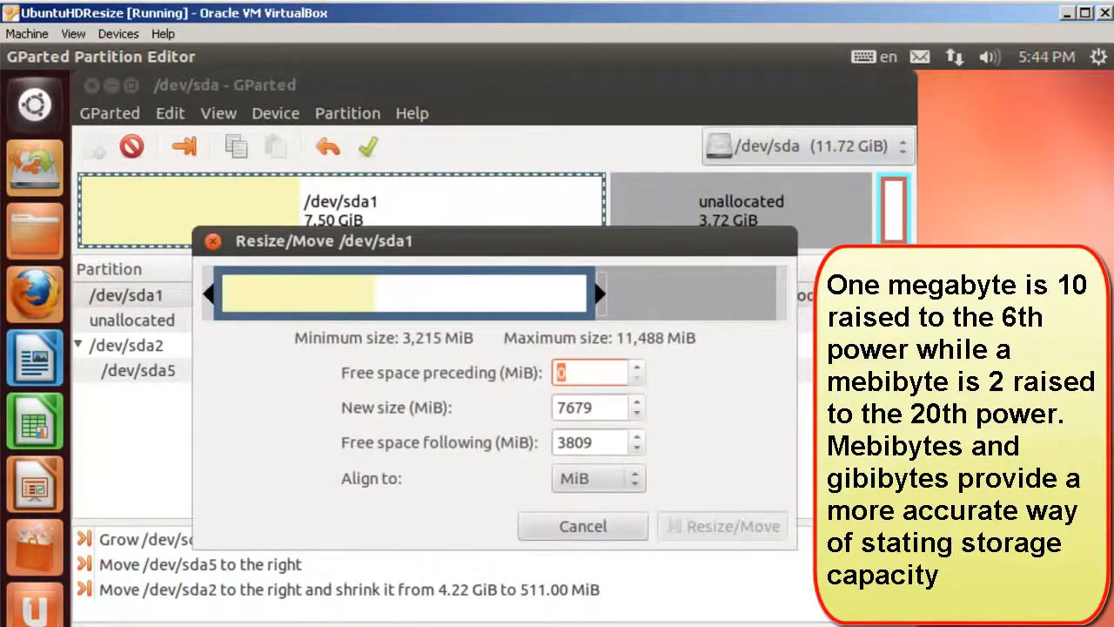
left_click_drag(601, 294, 781, 294)
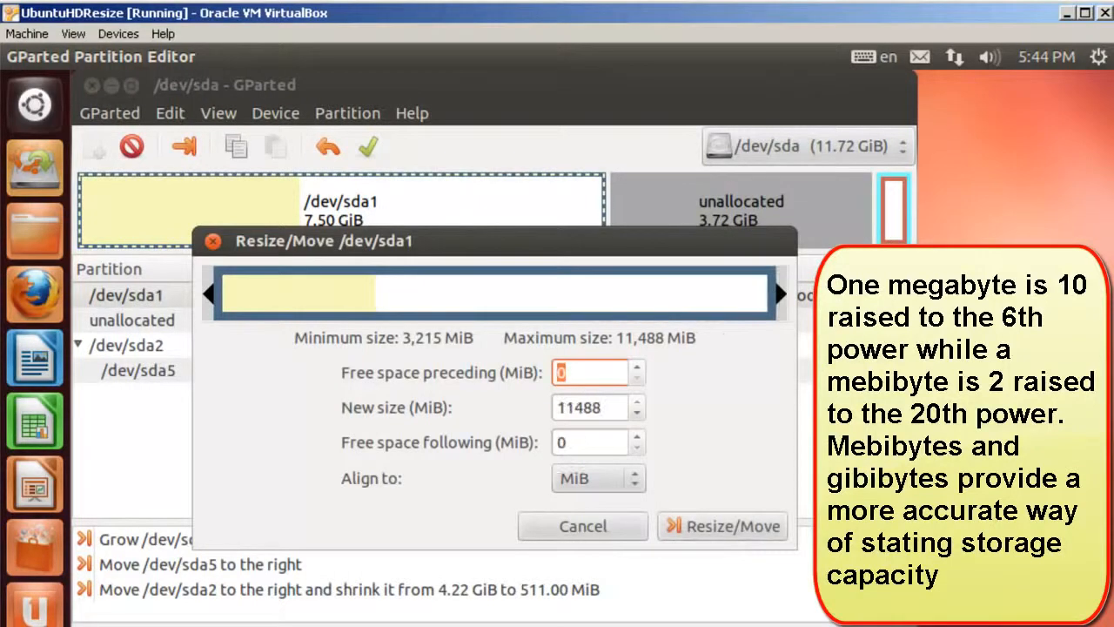
left_click(746, 531)
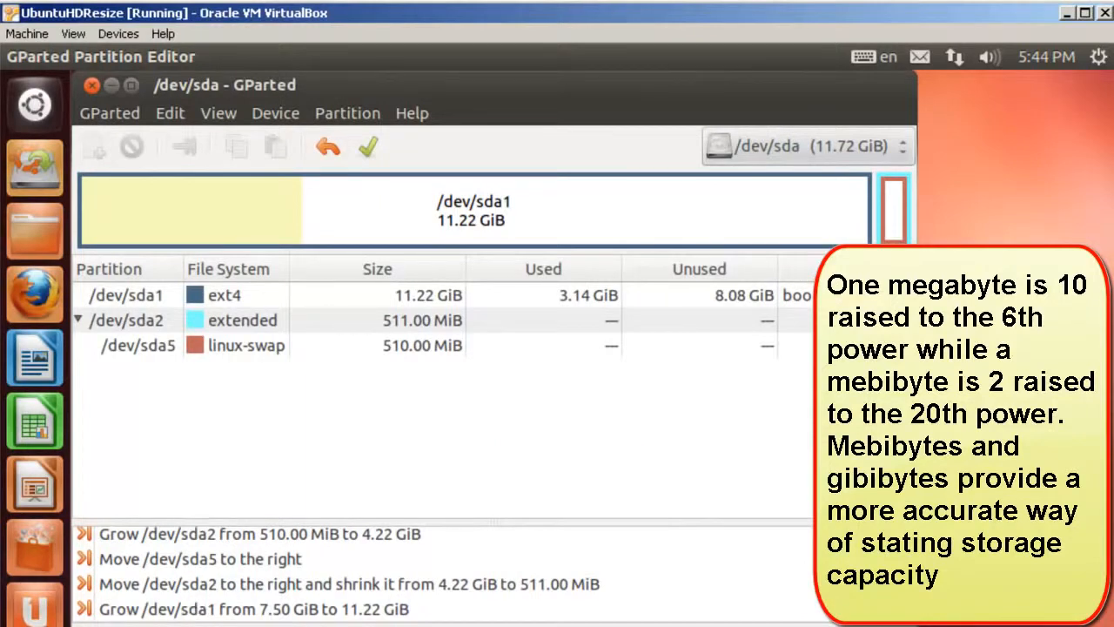
- Apply all pending partition operations, view the details of the completed operations, and close the report
left_click(170, 116)
left_click(213, 193)
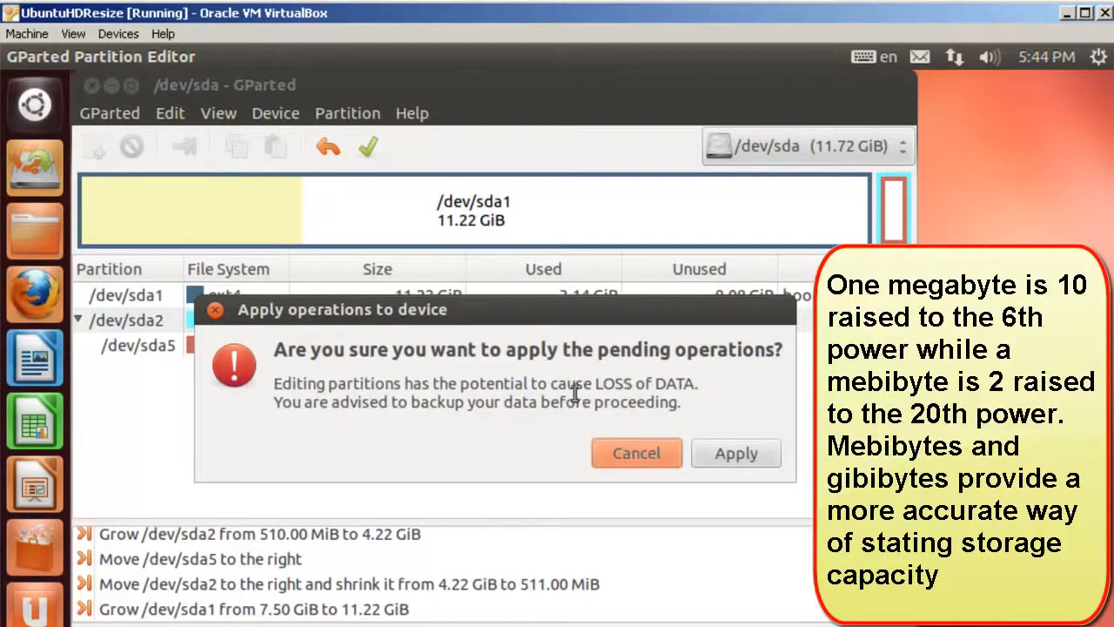
left_click(733, 466)
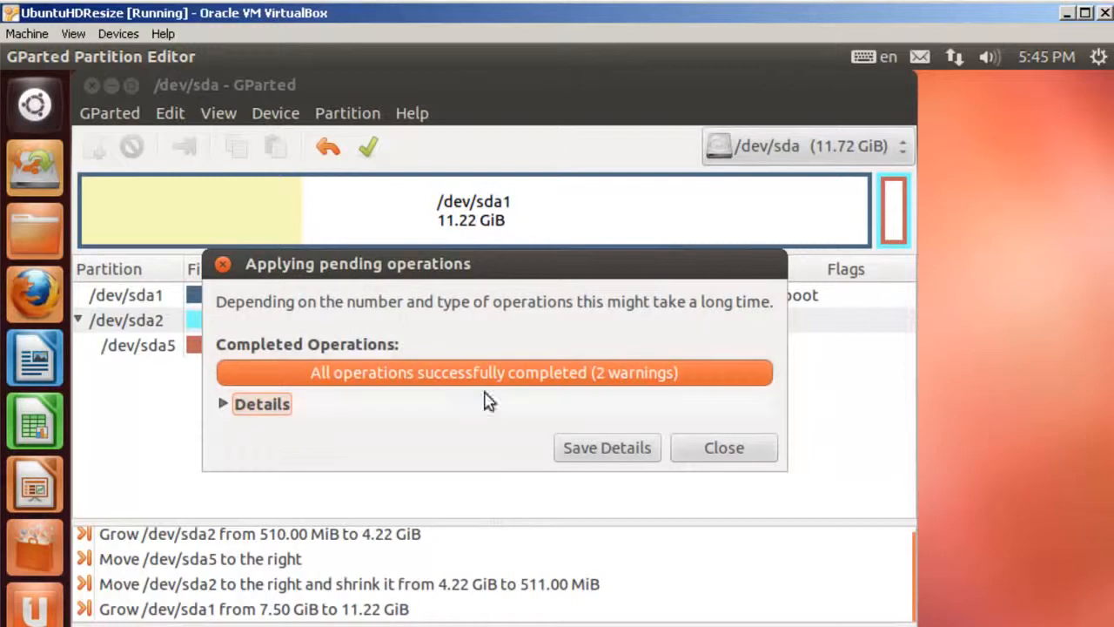
left_click(263, 405)
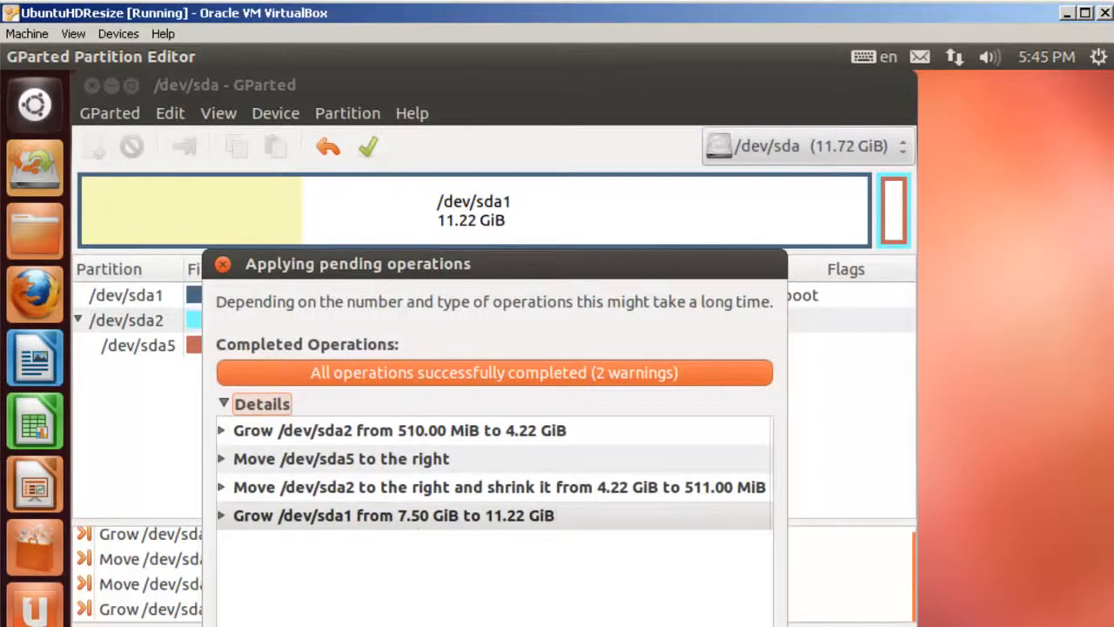
left_click(734, 626)
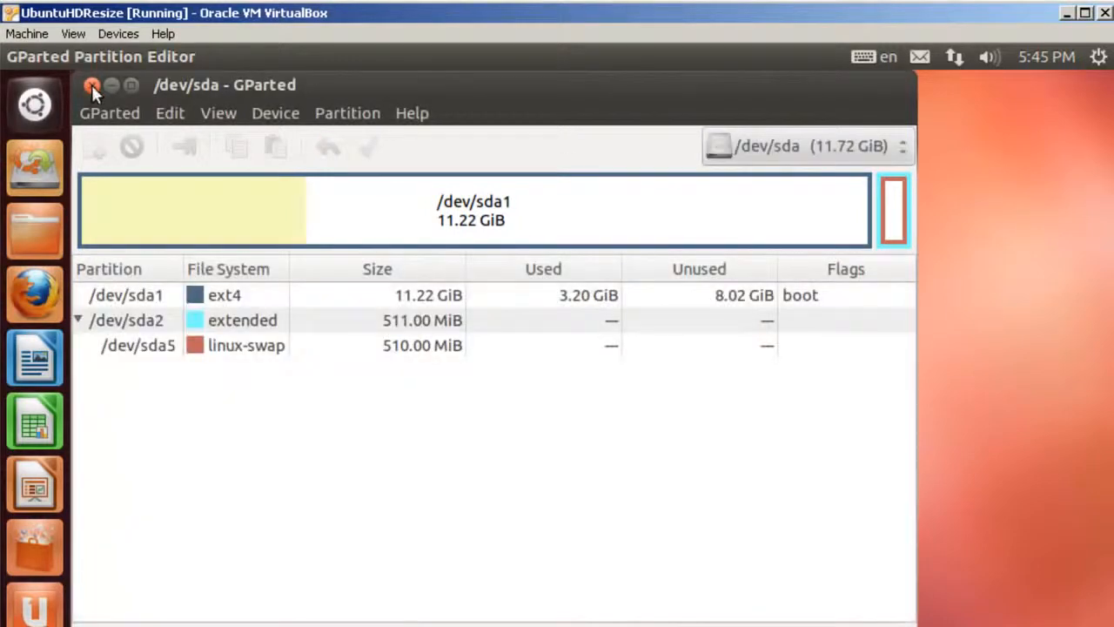
- Close GParted, shut down the live Ubuntu session, and start the UbuntuHDResize machine again from the VirtualBox machine list
left_click(91, 85)
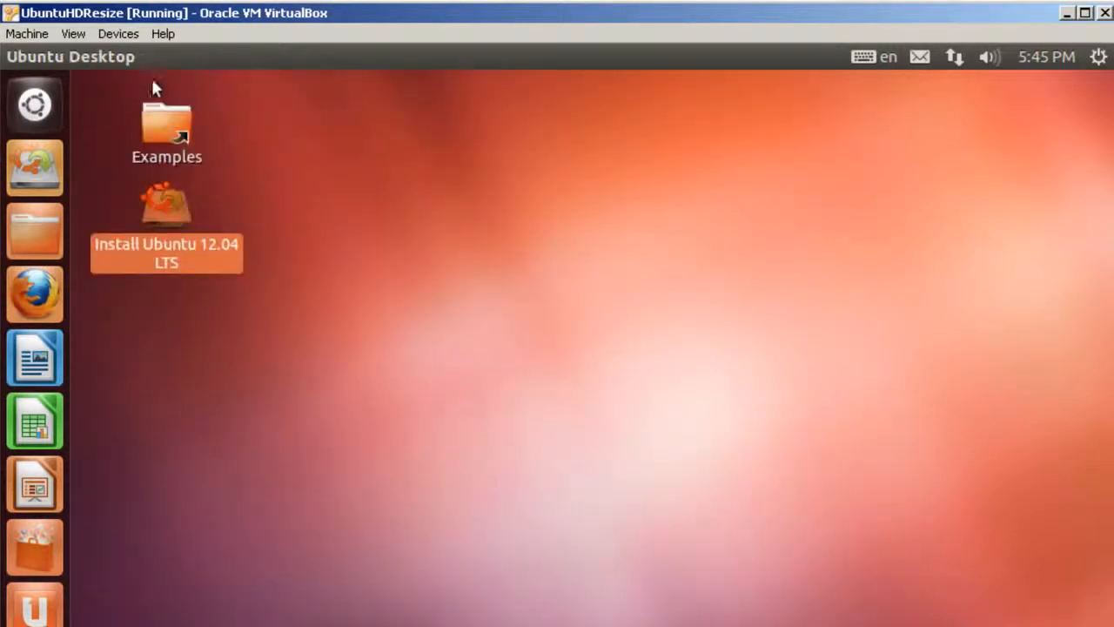
left_click(1098, 57)
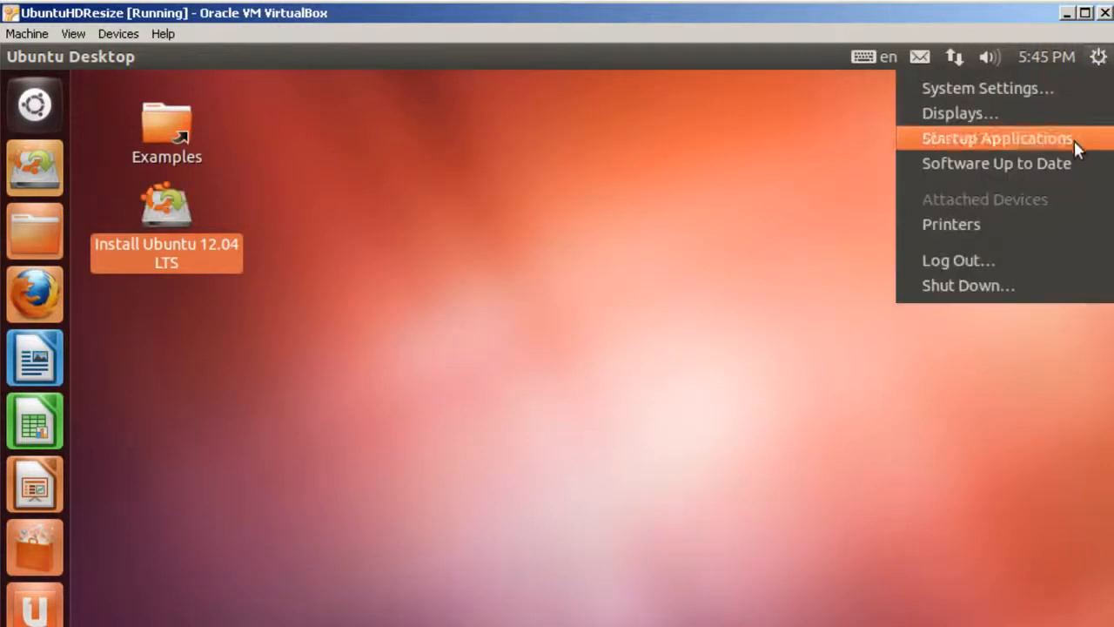
left_click(997, 287)
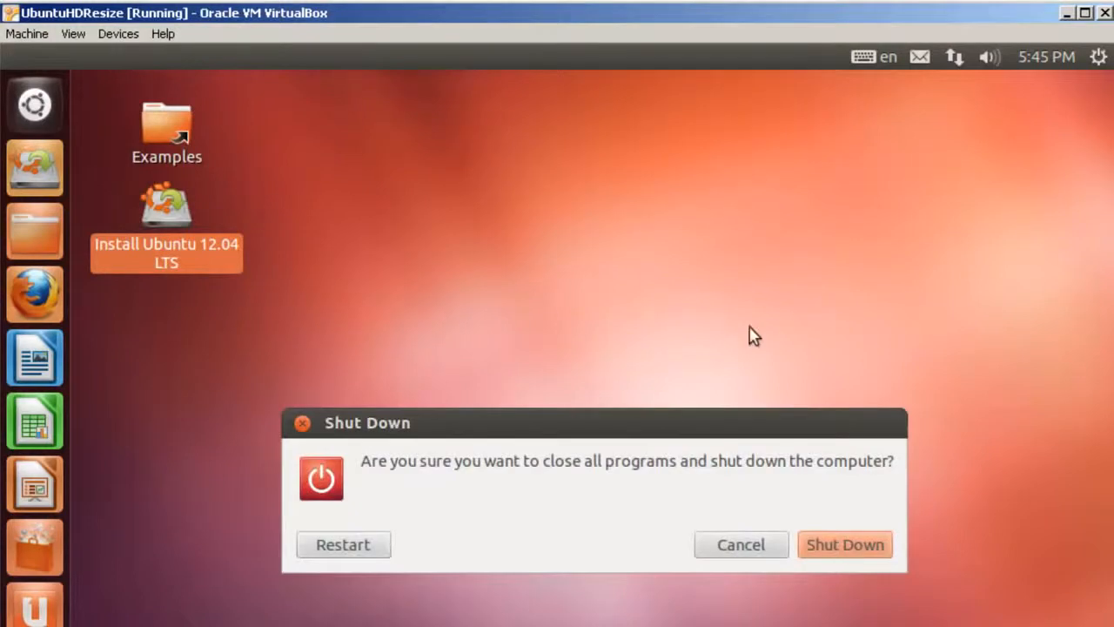
left_click(869, 543)
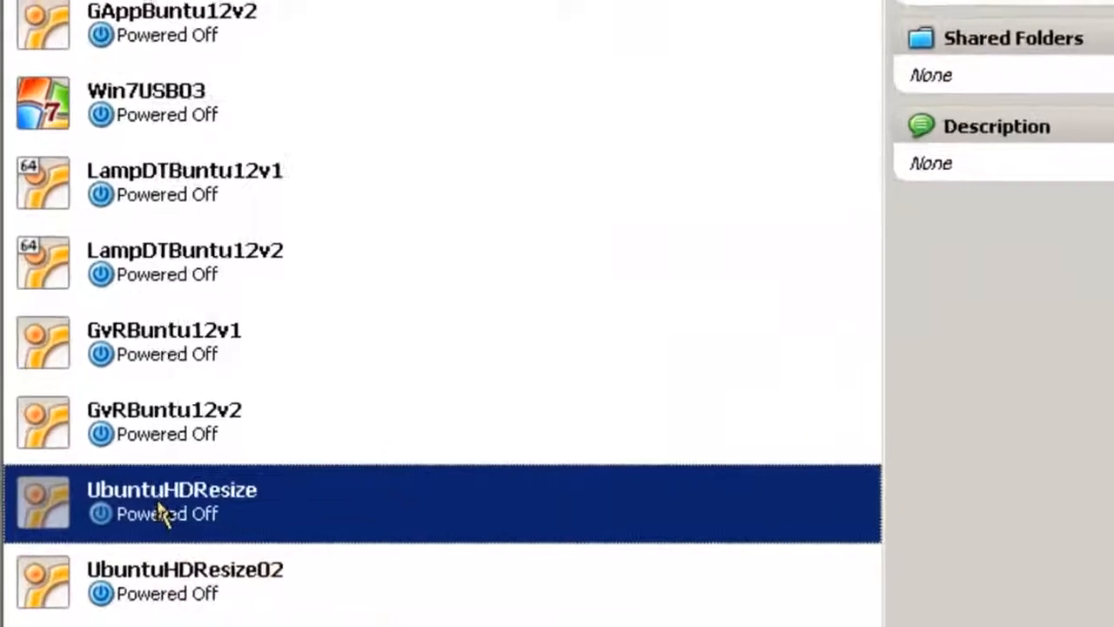
right_click(68, 582)
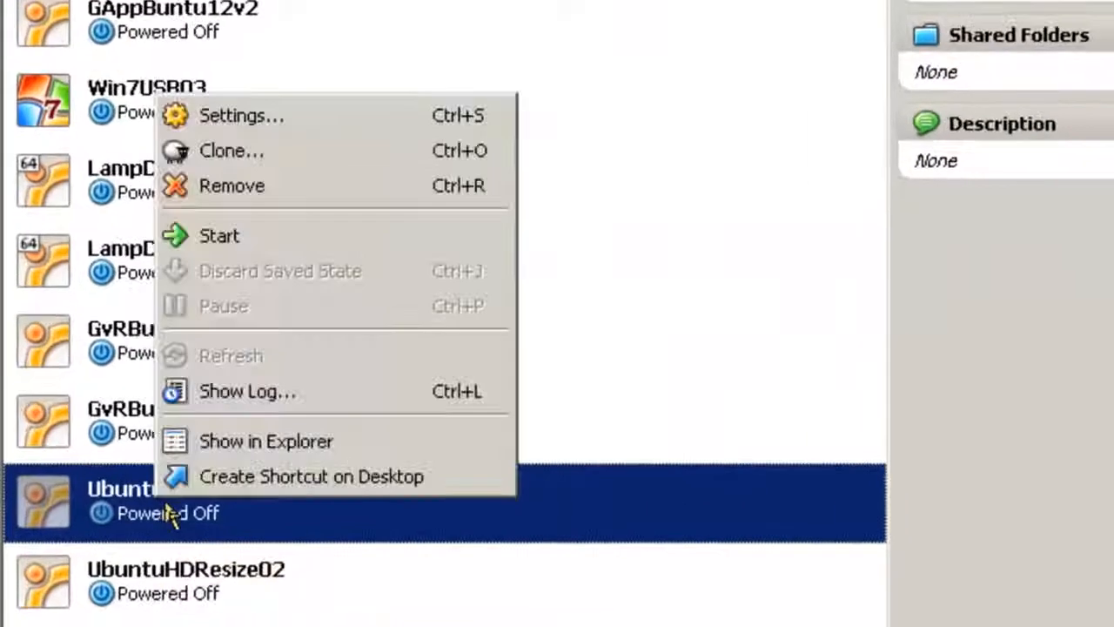
left_click(221, 236)
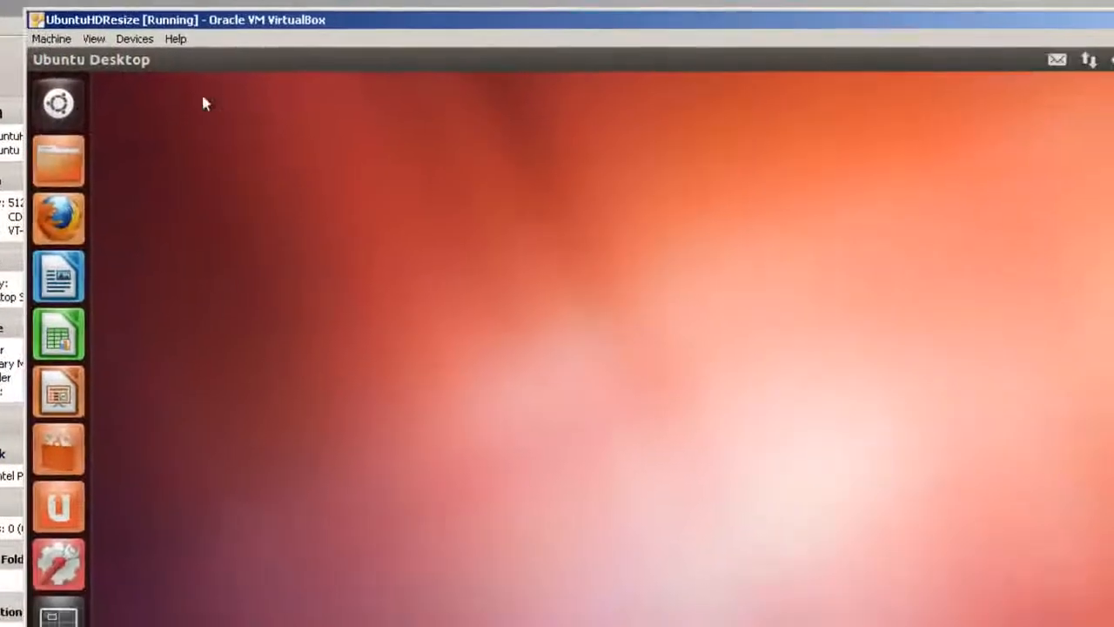
- Show the 13 GB hard disk in Disk Utility and compare it with UbuntuHDResize.vdi in the machine's VirtualBox storage settings
left_click(59, 105)
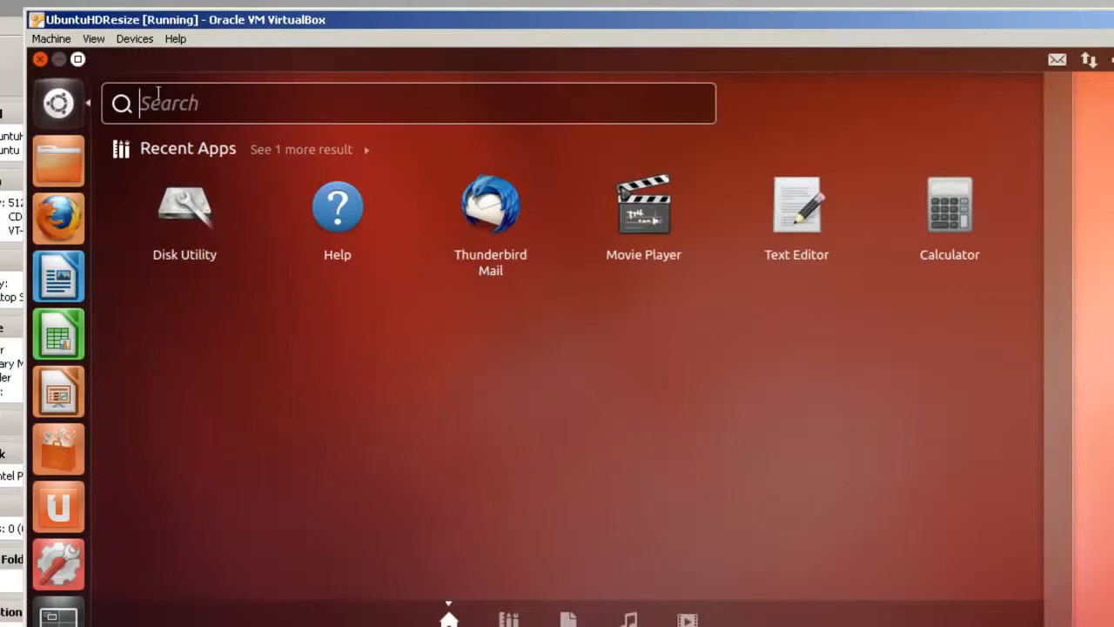
left_click(195, 207)
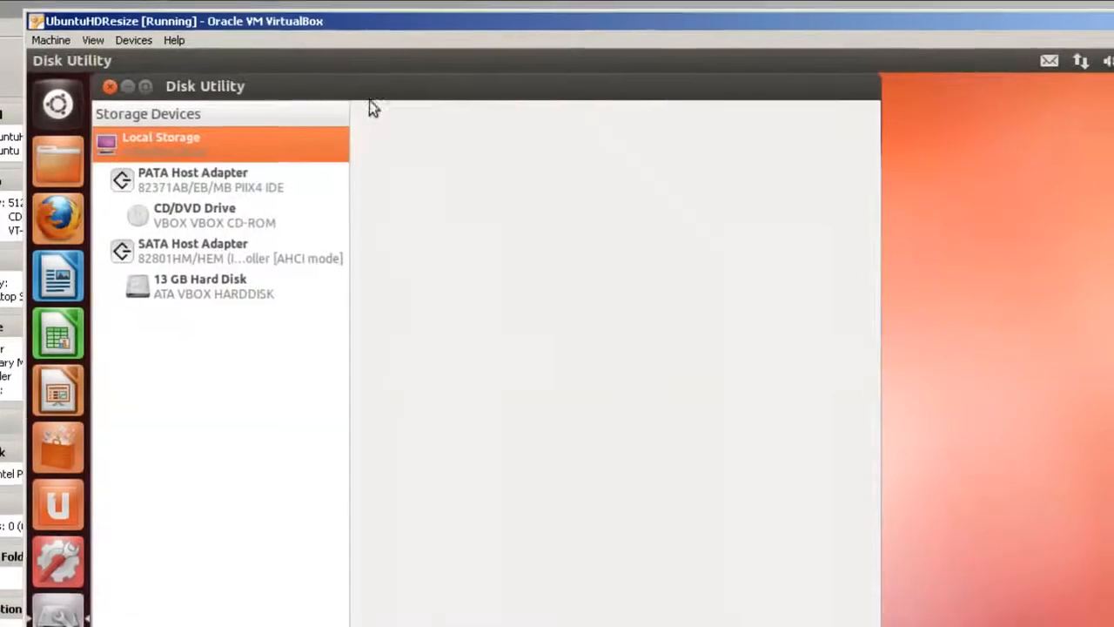
left_click_drag(369, 100, 646, 115)
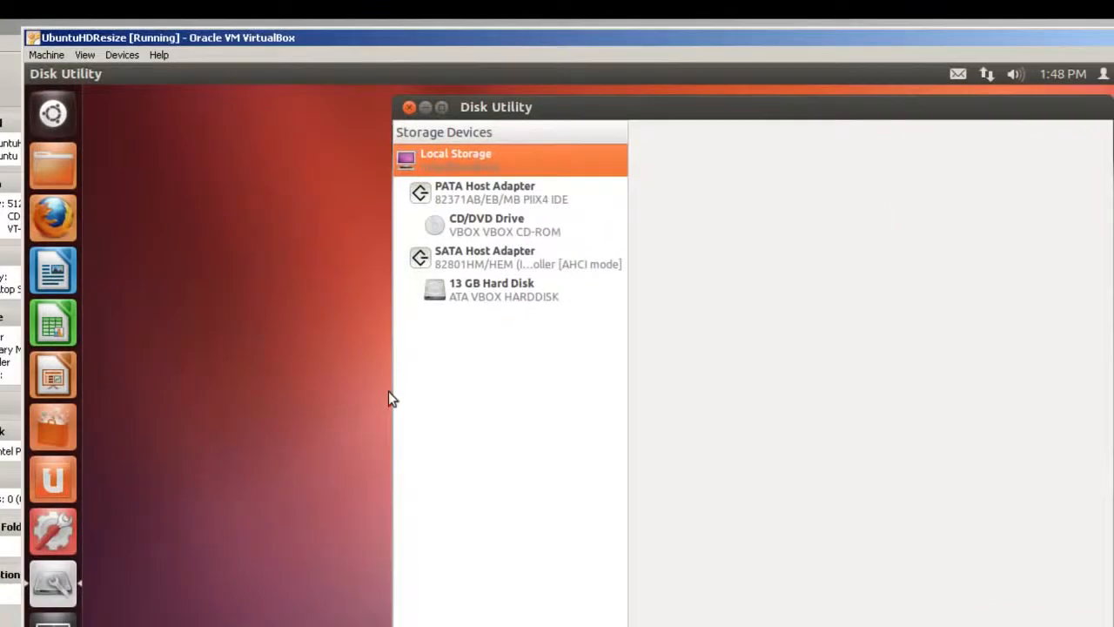
left_click_drag(392, 409, 99, 412)
left_click(200, 295)
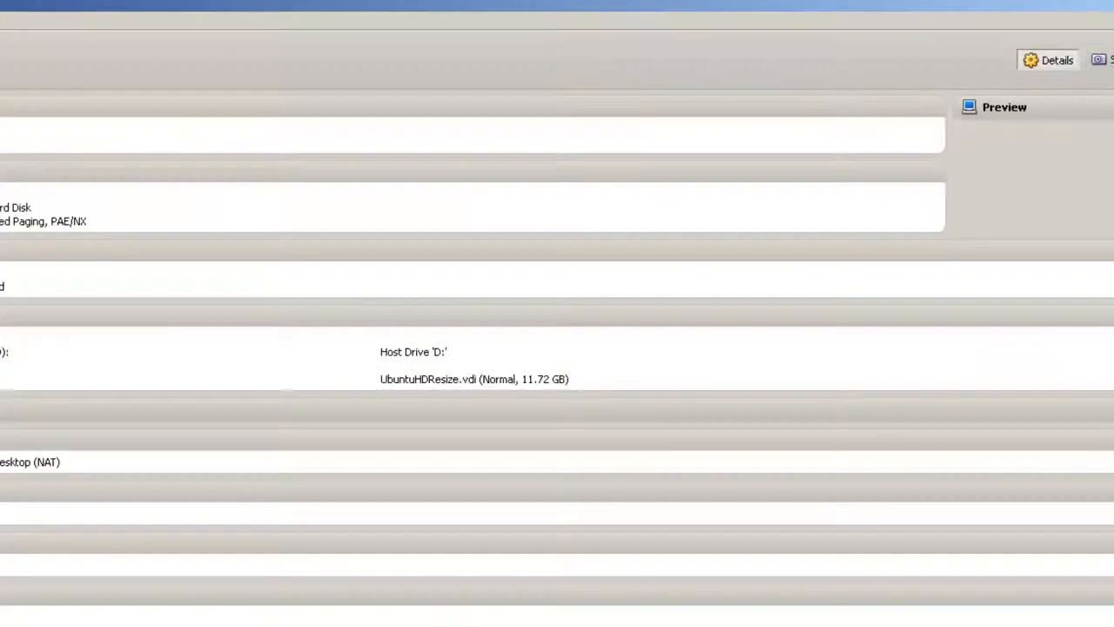
left_click(407, 381)
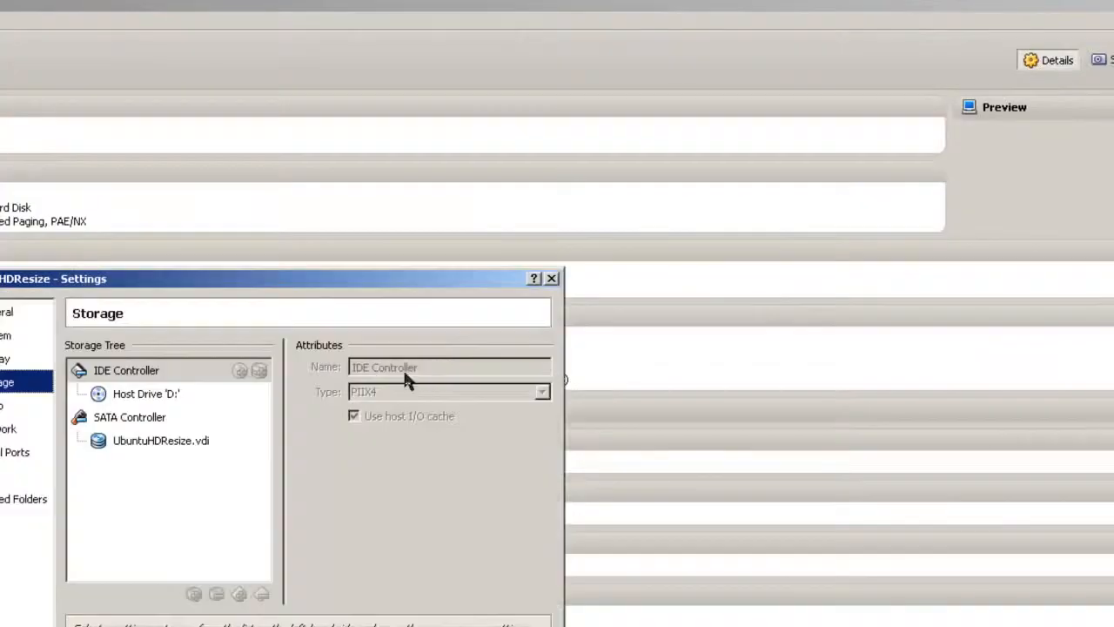
left_click_drag(202, 282, 369, 47)
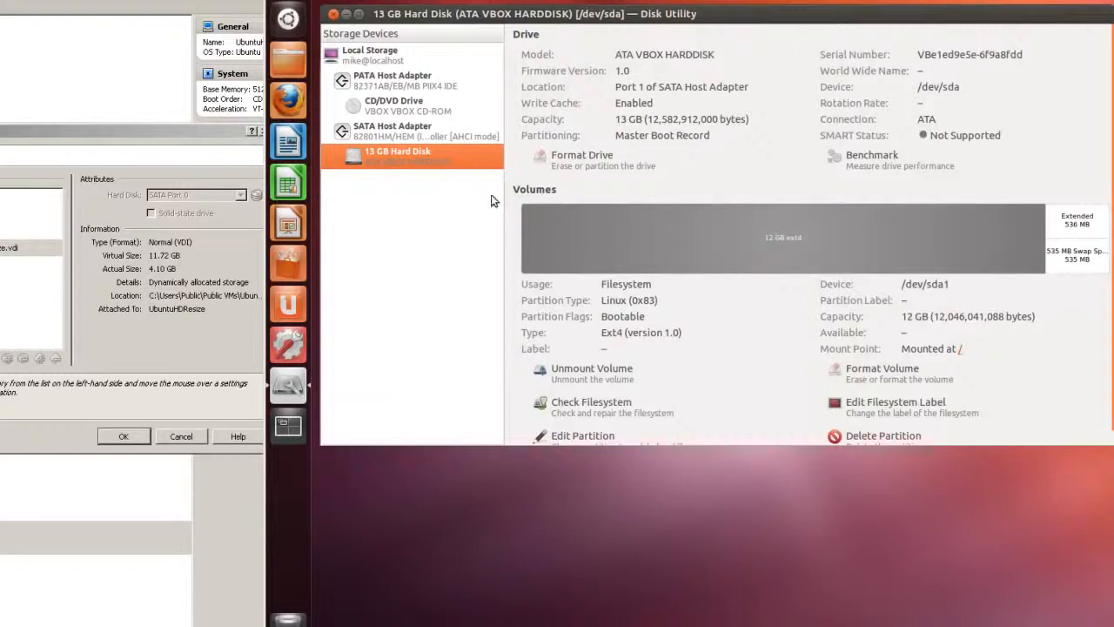
- Search for terminal in the Dash and open the Terminal application
left_click(287, 19)
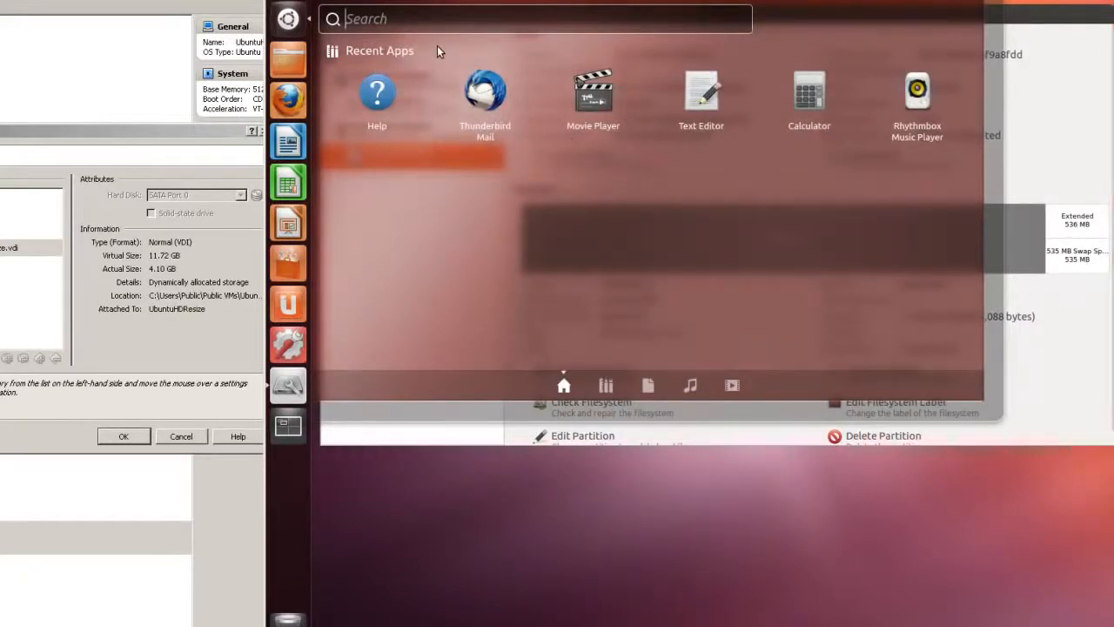
type("ter")
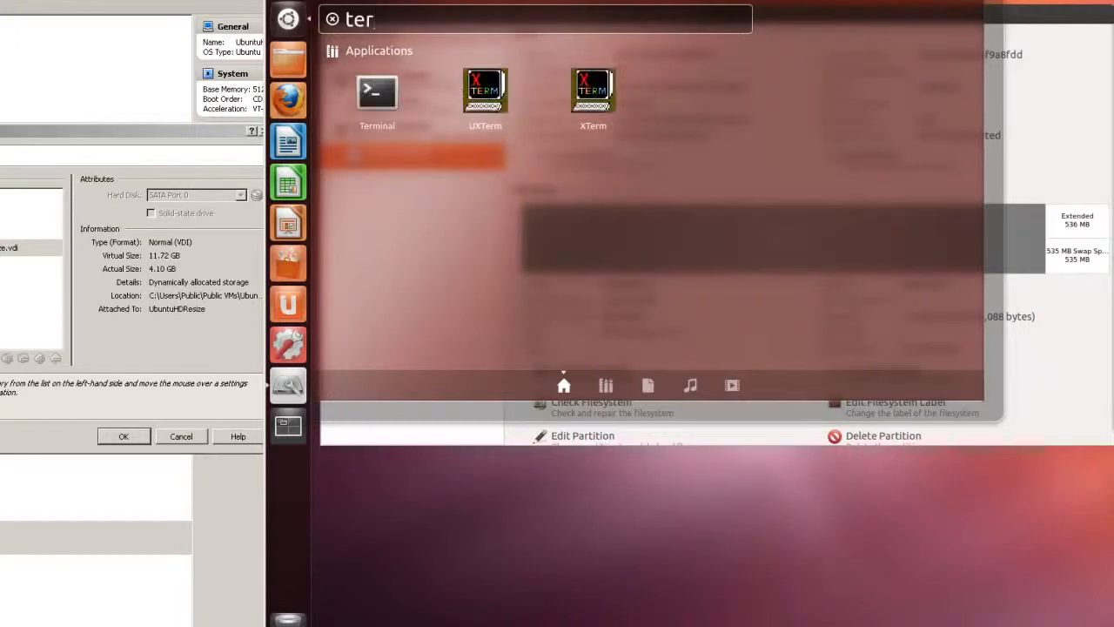
type("minal")
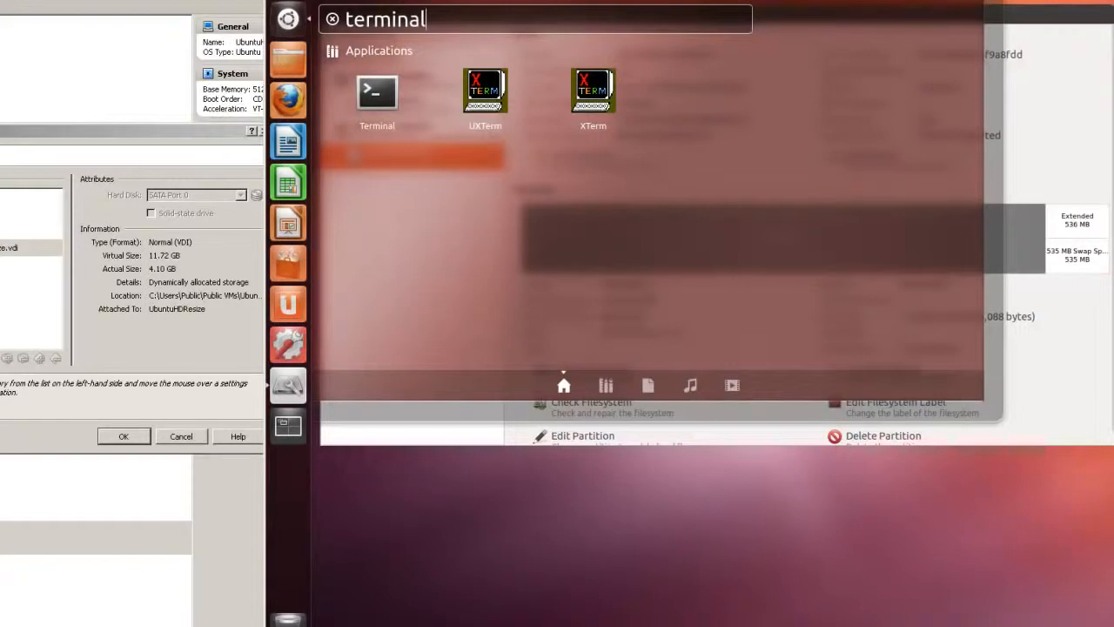
left_click(394, 108)
left_click(393, 108)
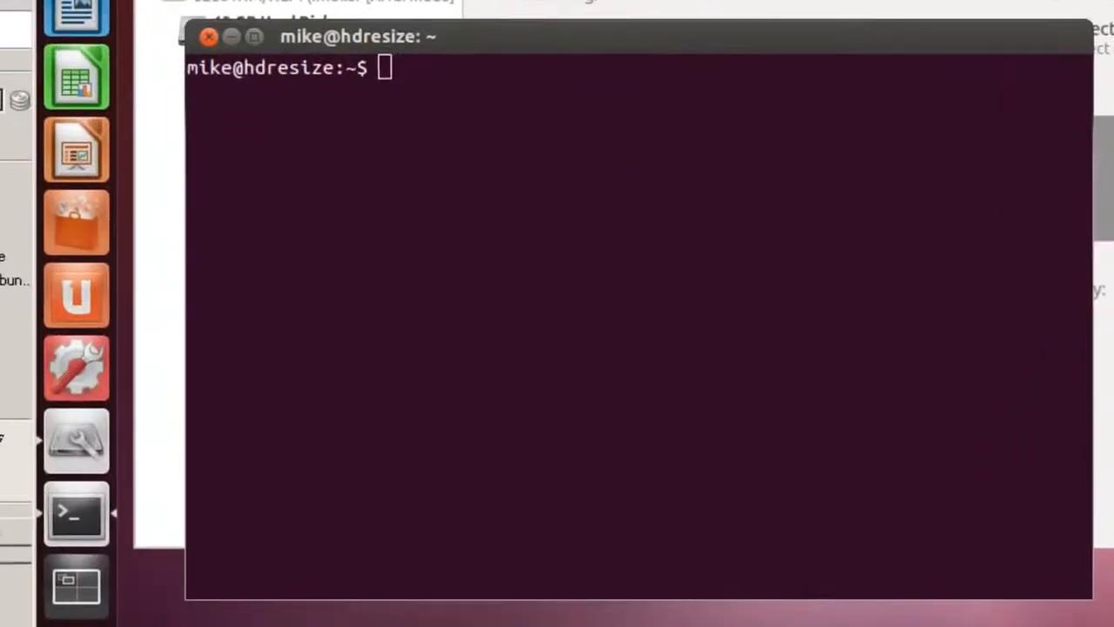
- Check the swap space in the terminal with cat /proc/swaps, and run top to monitor its use
type("catr")
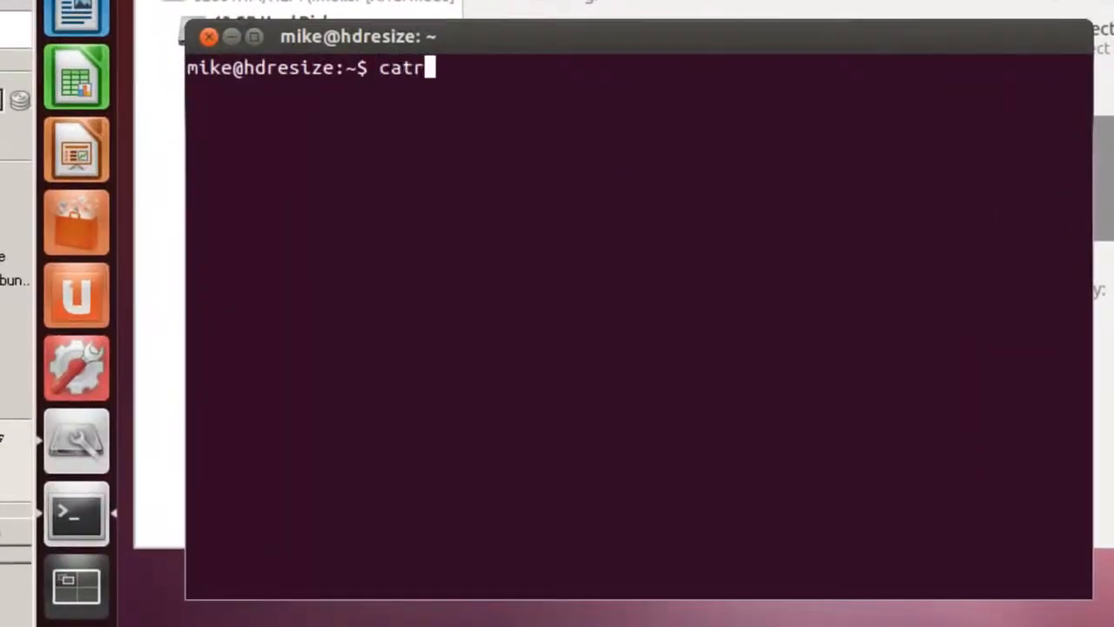
key("BackSpace")
type("/")
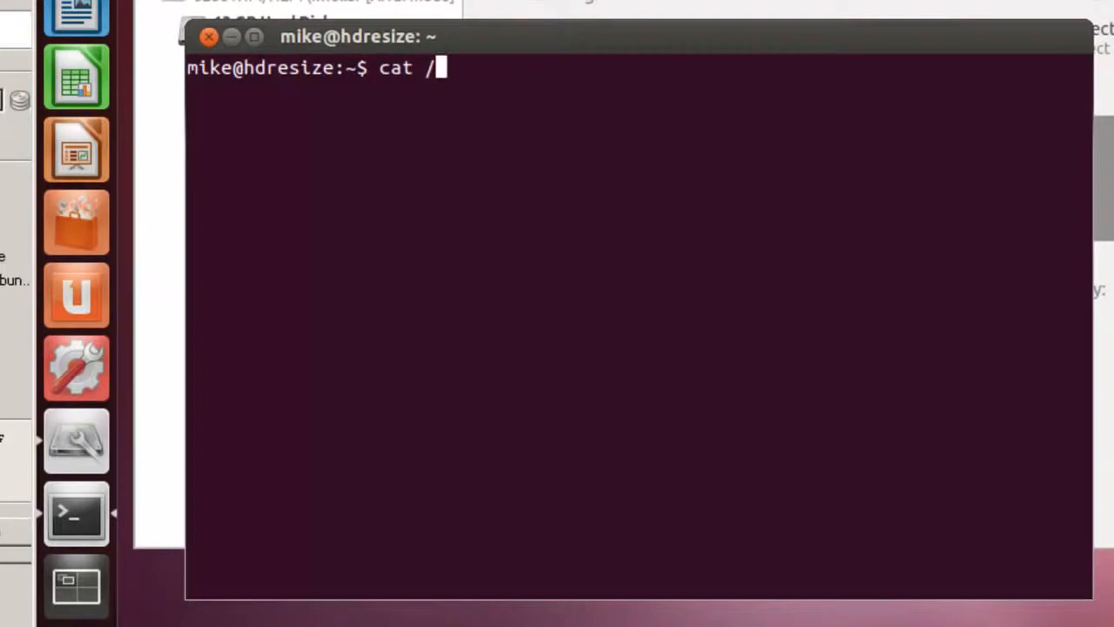
type("proc/swaps")
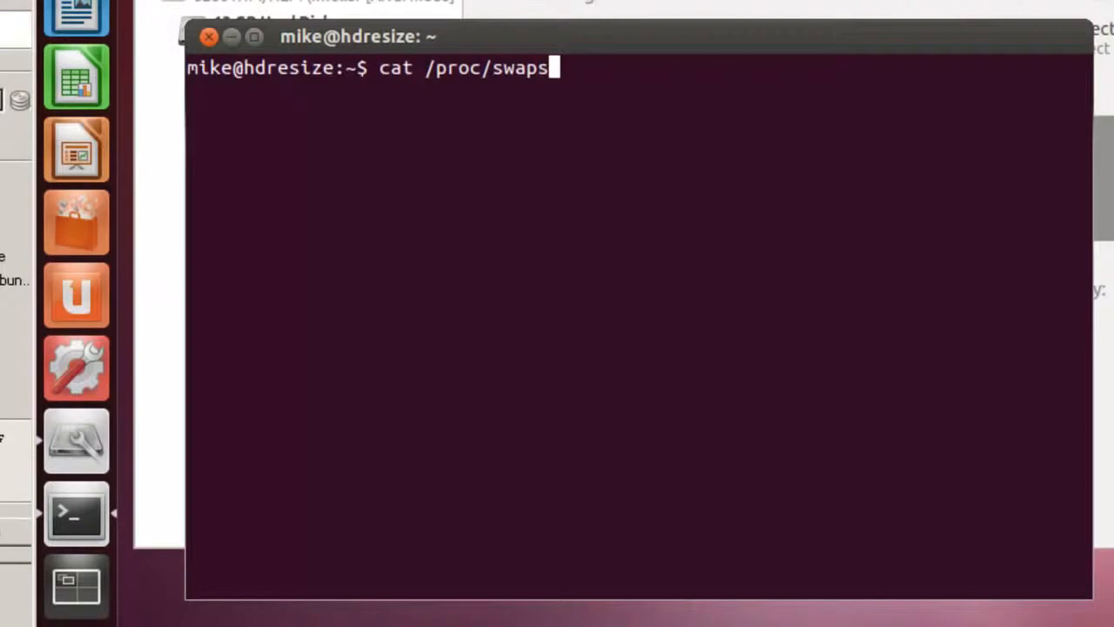
key("Return")
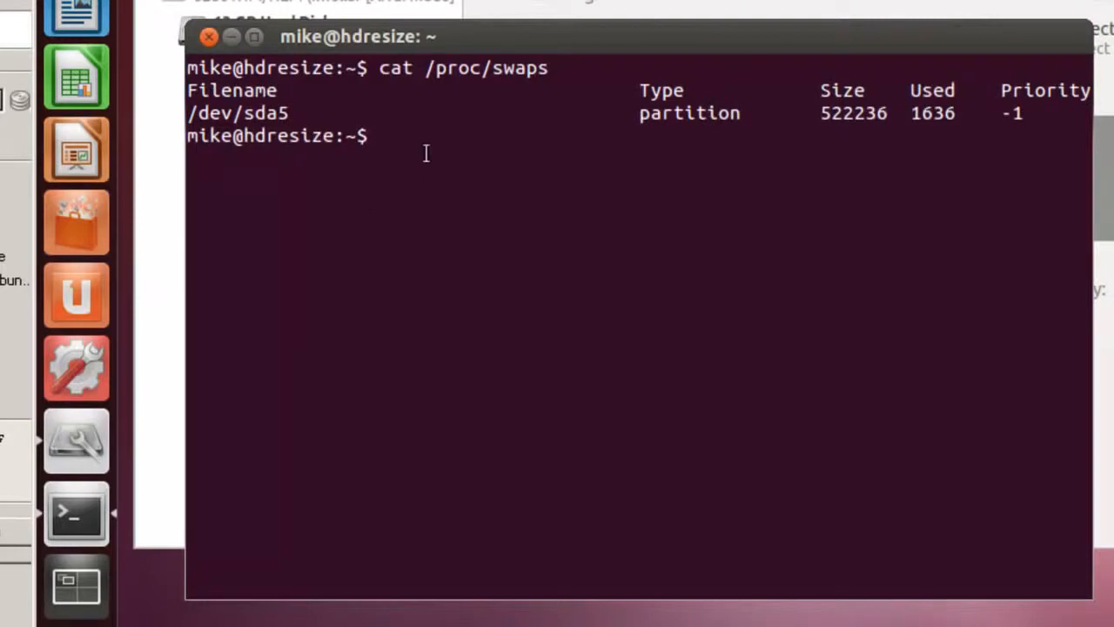
type("top")
key("Return")
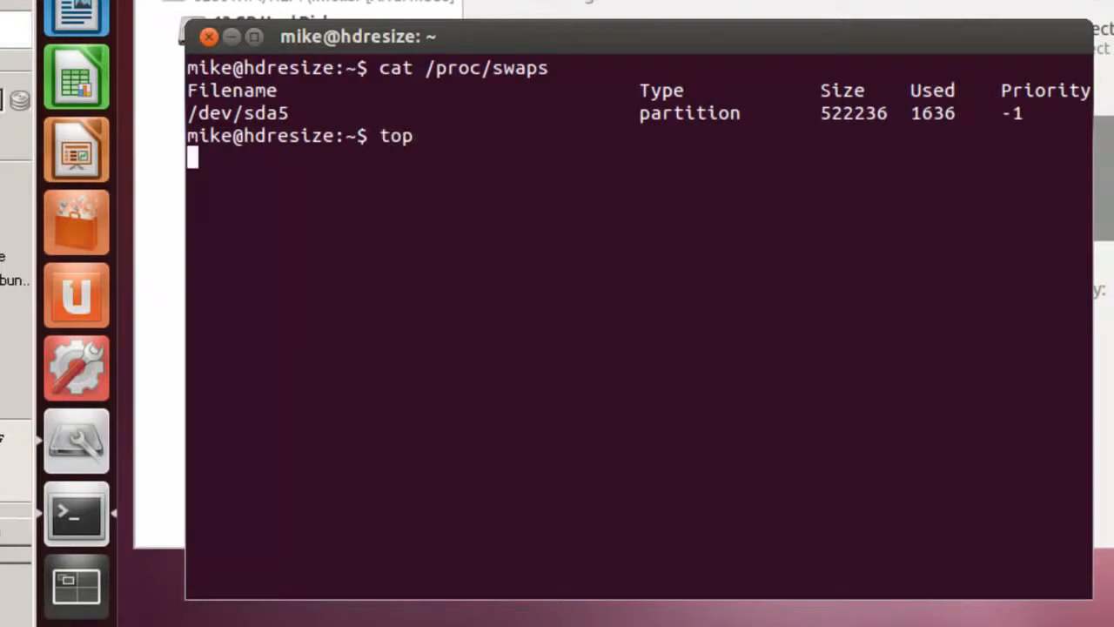